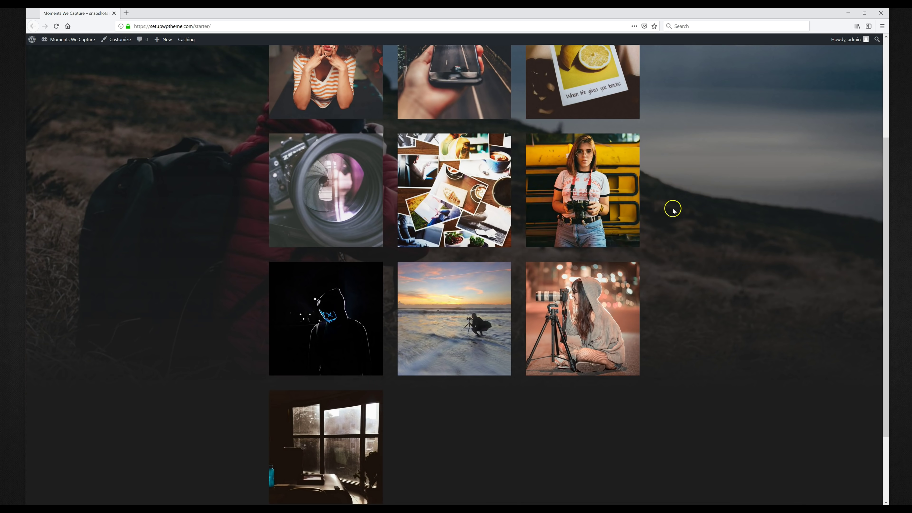
pyautogui.scroll(-2, 672, 215)
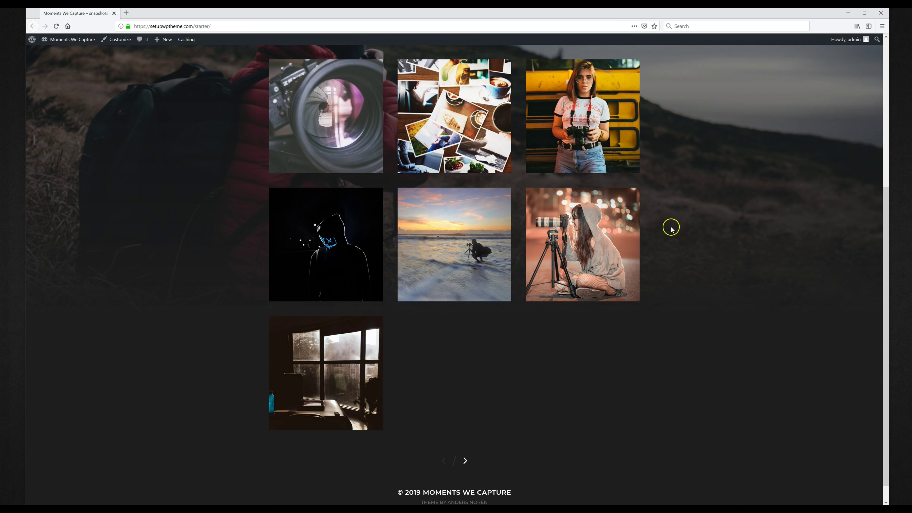
# Go to page 2 of the photo gallery and open the 'finding perfect exposure' post.
pyautogui.click(465, 461)
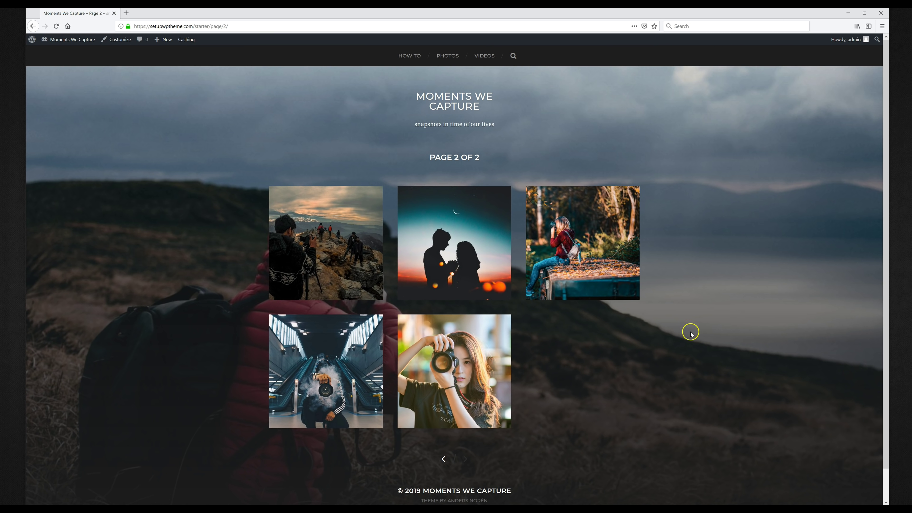
pyautogui.click(602, 287)
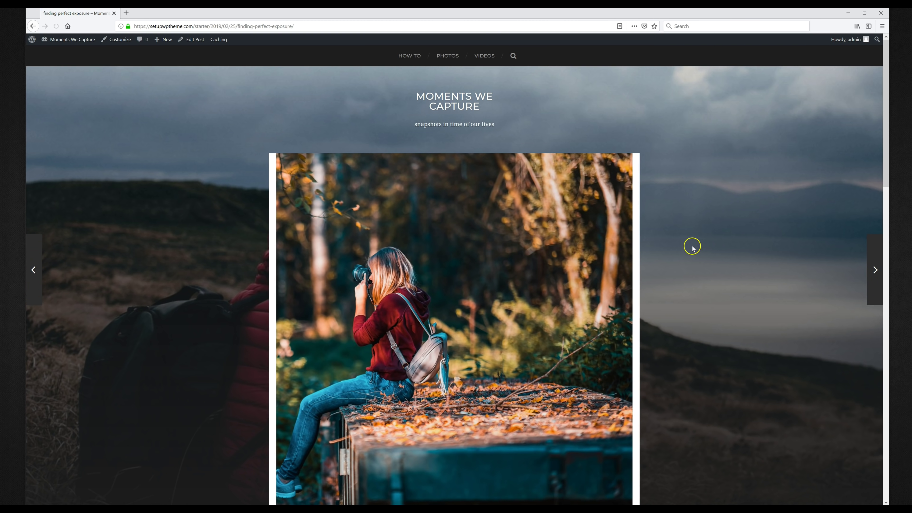
# Skim the Finding Perfect Exposure post, then return to the Moments We Capture home page.
pyautogui.scroll(-5, 689, 251)
pyautogui.scroll(5, 709, 260)
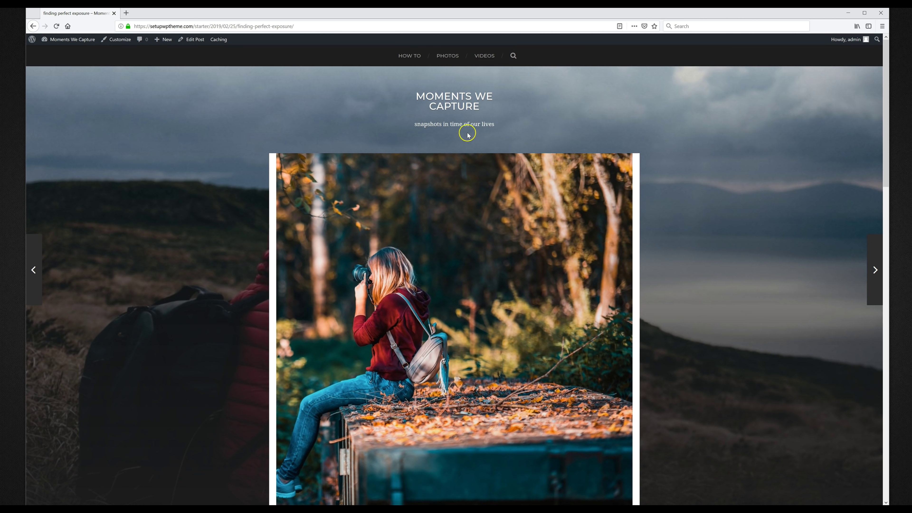
pyautogui.click(454, 104)
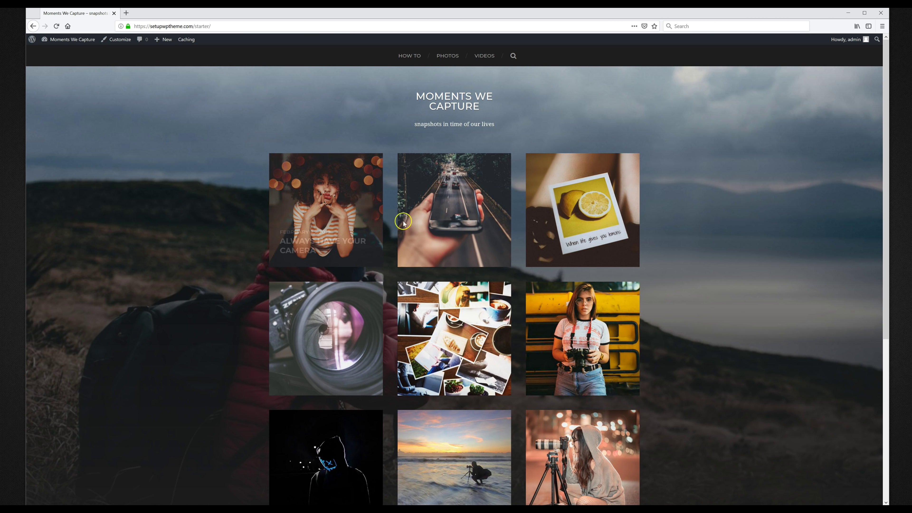
pyautogui.scroll(-1, 247, 325)
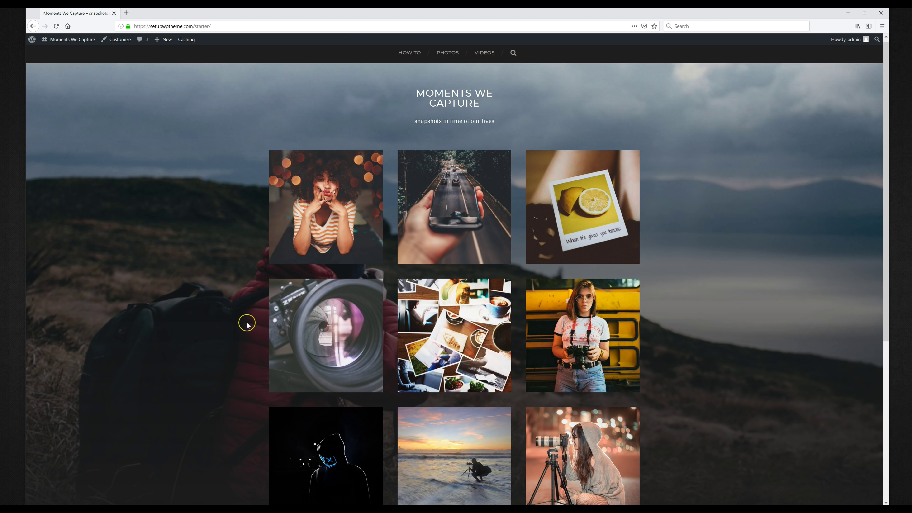
pyautogui.scroll(-3, 248, 325)
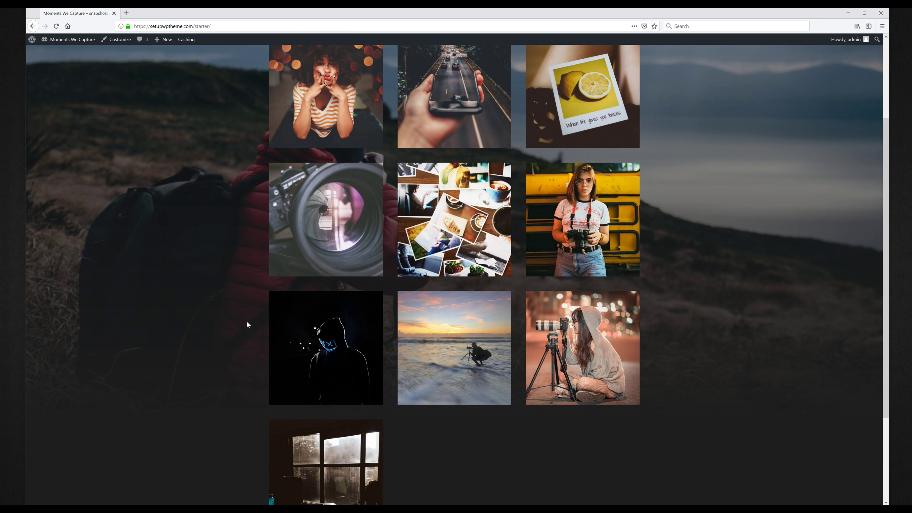
pyautogui.scroll(3, 247, 322)
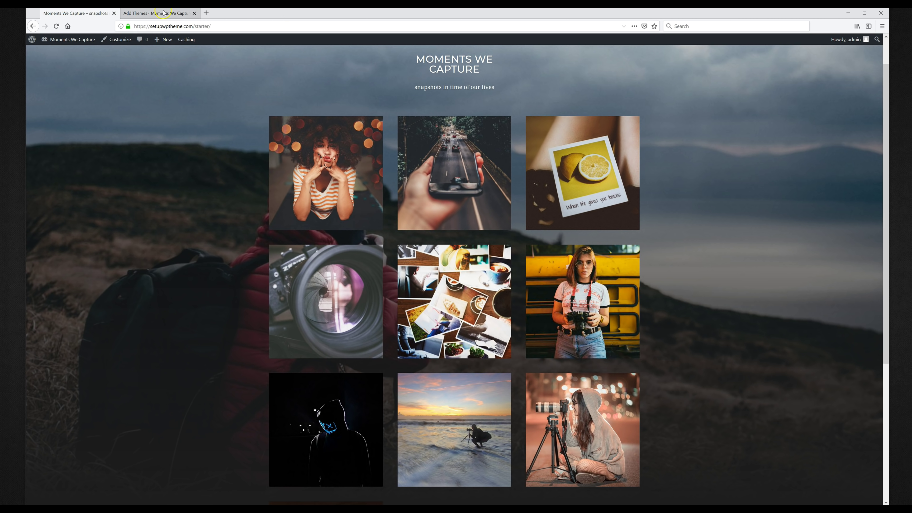
pyautogui.click(162, 13)
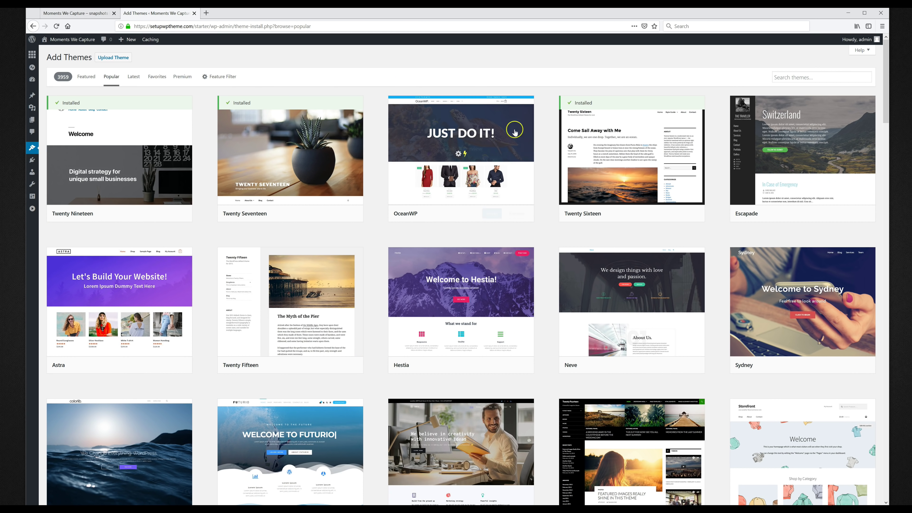
pyautogui.scroll(-3, 529, 320)
pyautogui.scroll(3, 528, 320)
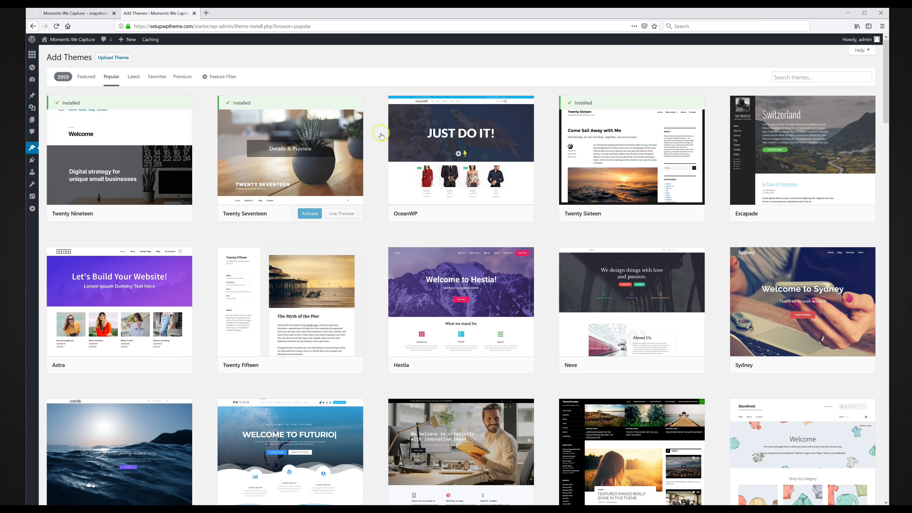
pyautogui.scroll(-12, 376, 179)
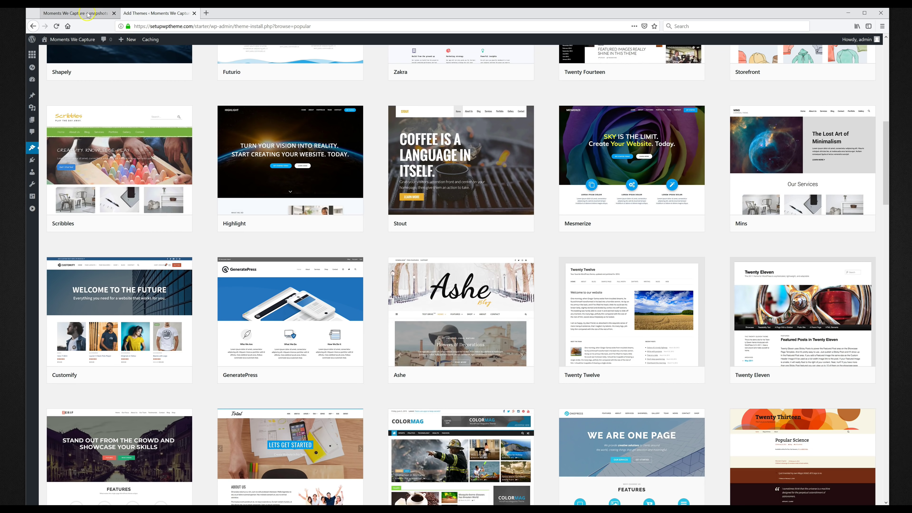
pyautogui.click(87, 14)
pyautogui.click(151, 15)
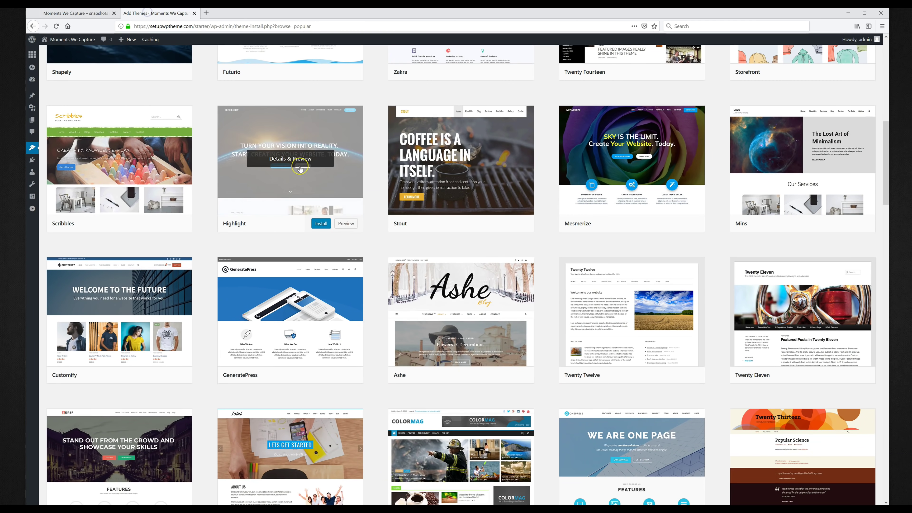
pyautogui.scroll(-4, 300, 165)
pyautogui.scroll(-5, 300, 169)
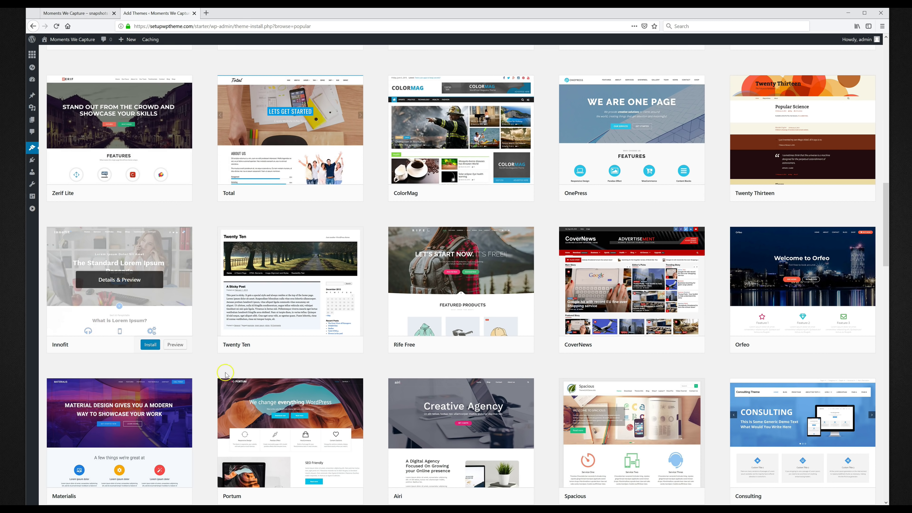
pyautogui.scroll(-1, 373, 217)
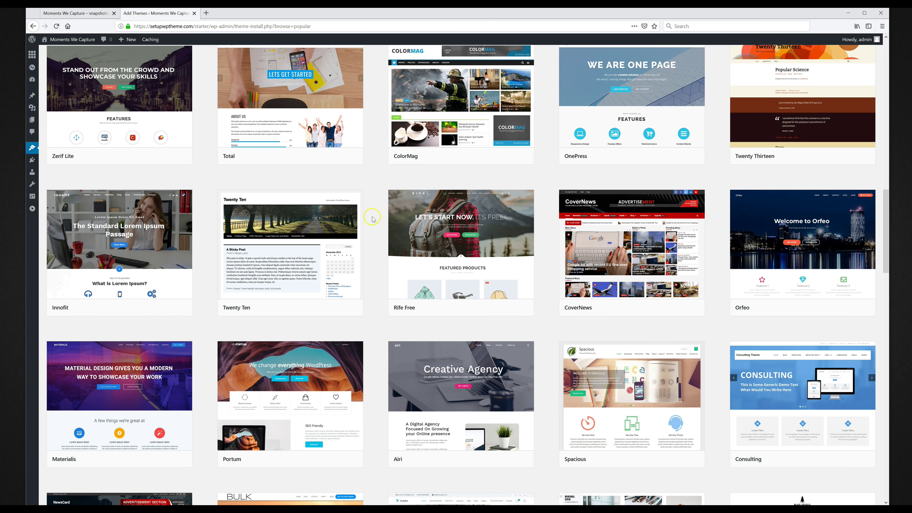
pyautogui.scroll(-7, 402, 183)
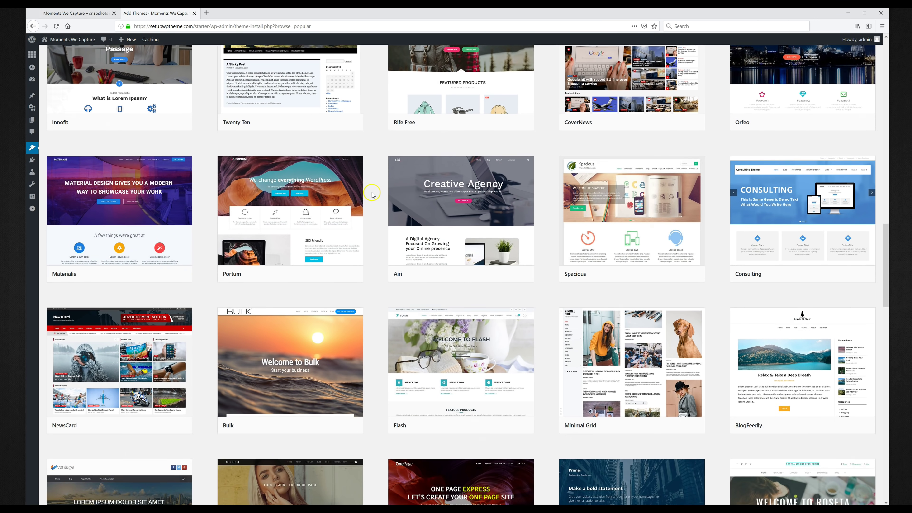
pyautogui.scroll(-1, 371, 195)
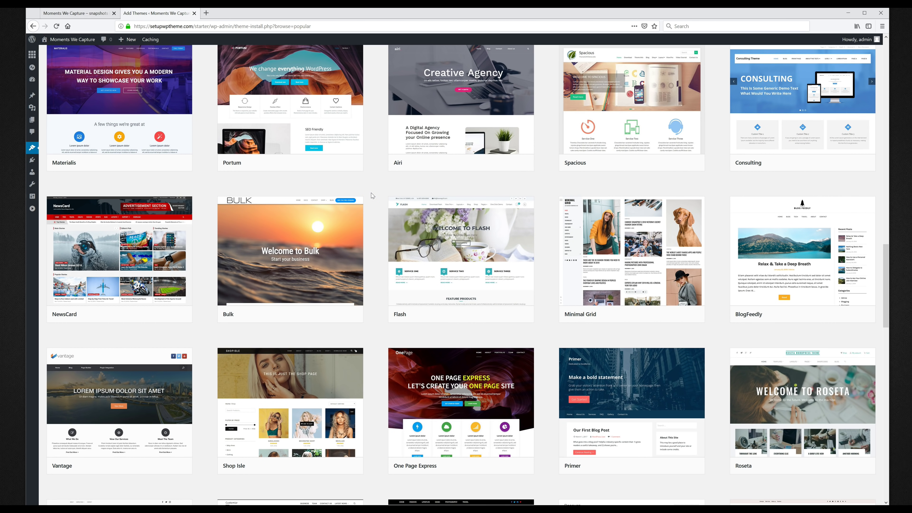
pyautogui.click(91, 15)
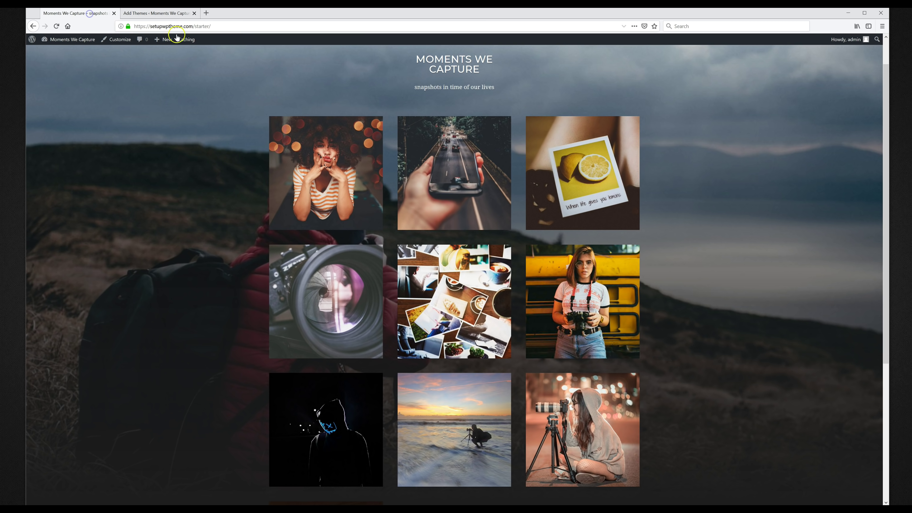
pyautogui.scroll(-4, 733, 165)
pyautogui.scroll(3, 715, 176)
pyautogui.scroll(3, 699, 177)
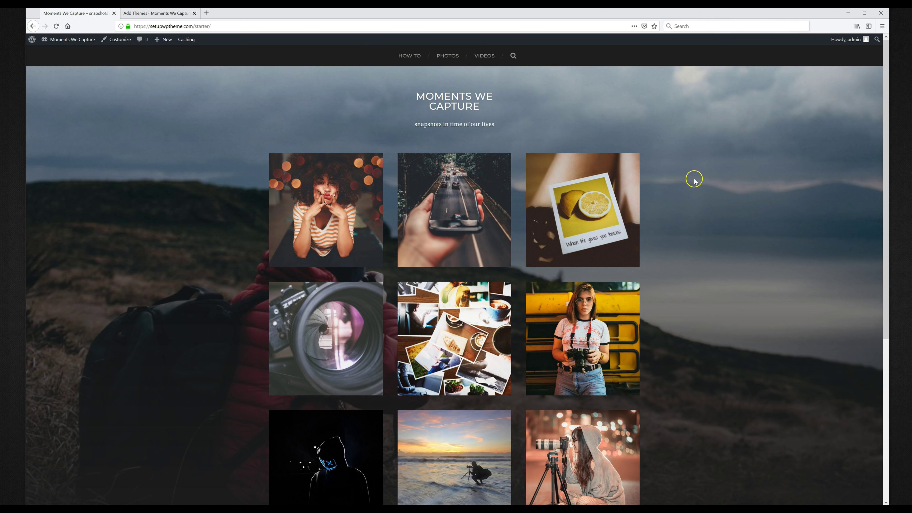
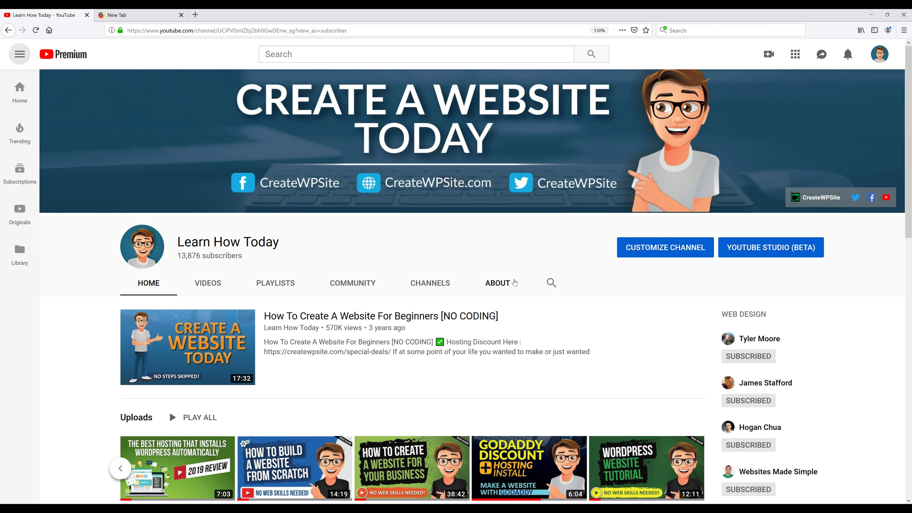
# Load createwpsite.com/hosting-deals in the new tab and follow the GoDaddy coupon offer.
pyautogui.click(151, 17)
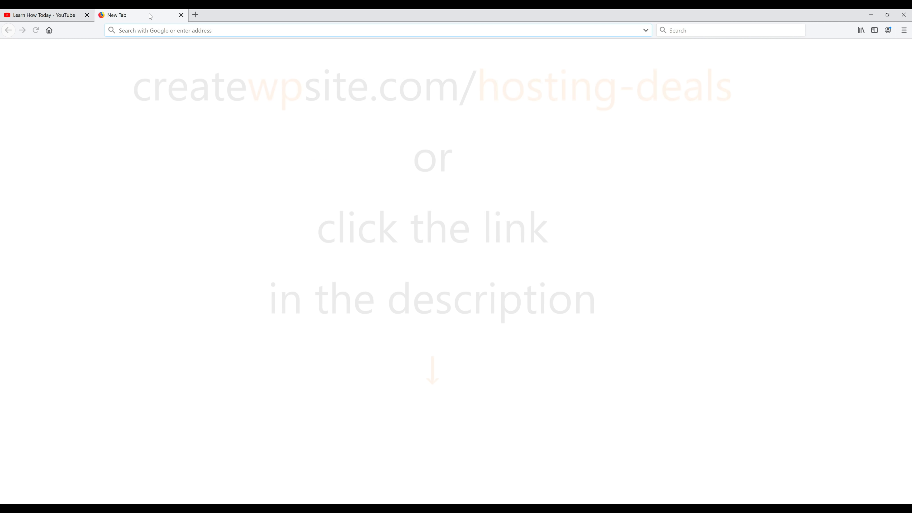
pyautogui.write('https://createwpsite.com/hosting-deals/')
pyautogui.press('Return')
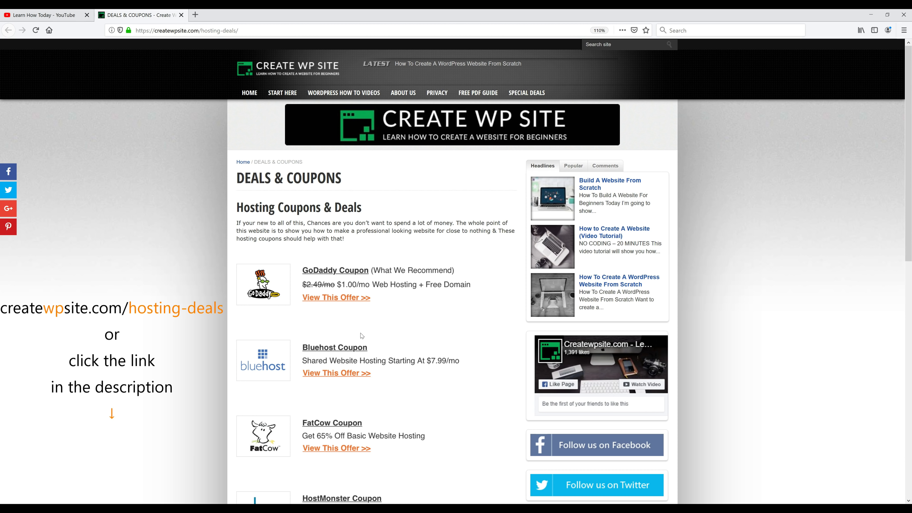
pyautogui.click(351, 301)
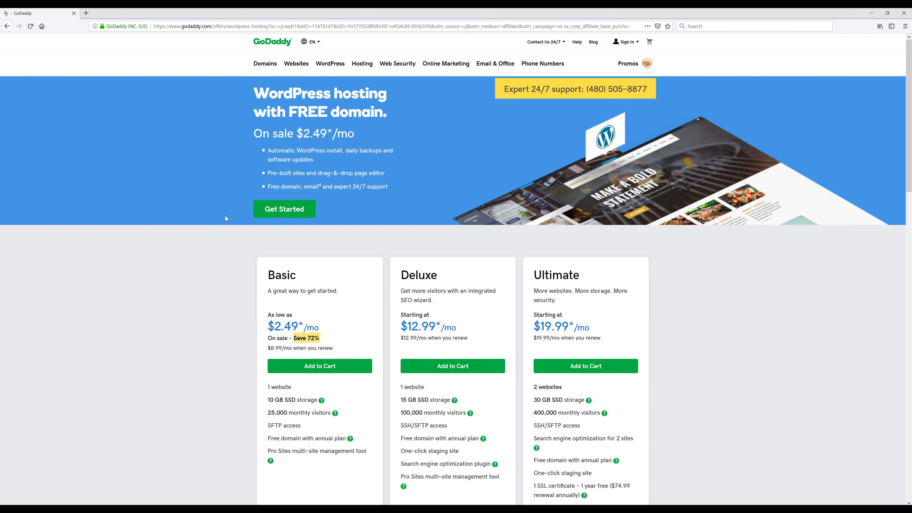
# Start the WordPress hosting order and add TheBreadAndButterShop.com as the free domain.
pyautogui.click(265, 209)
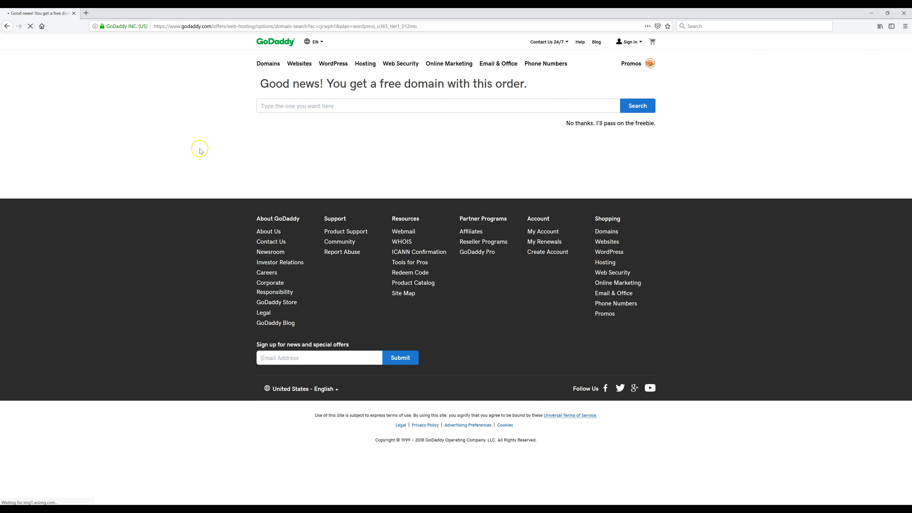
pyautogui.click(347, 103)
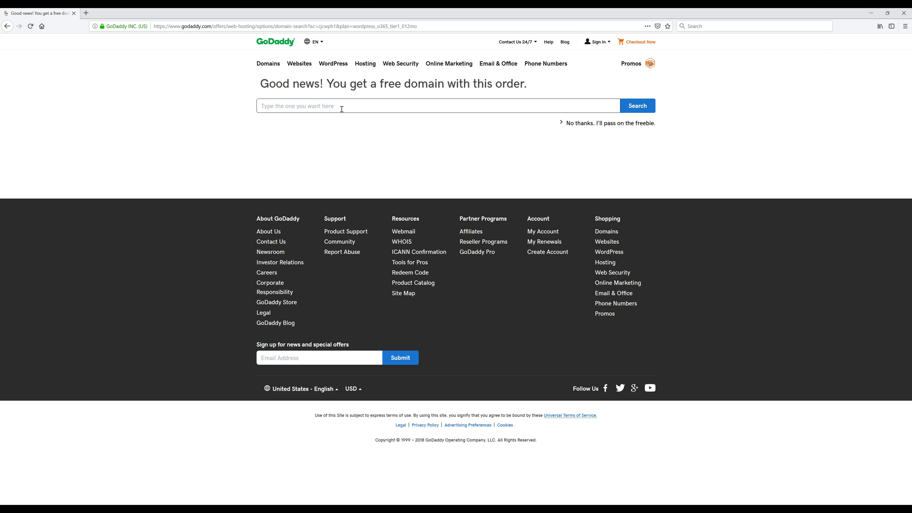
pyautogui.write('TheBreadAndButterShop.com')
pyautogui.click(645, 107)
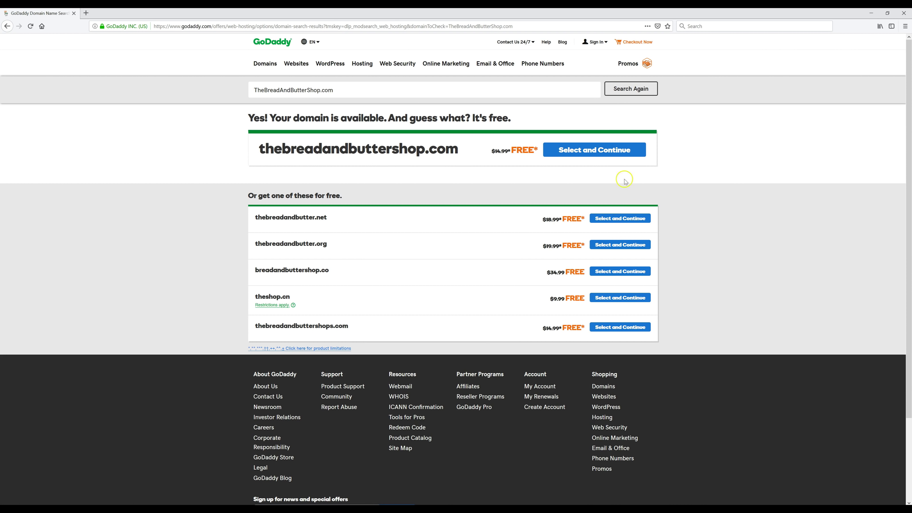
pyautogui.click(602, 149)
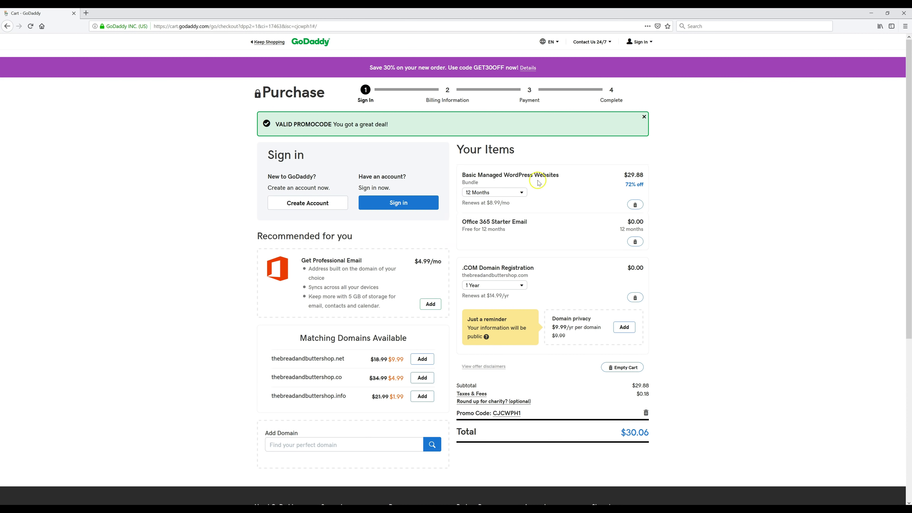
# Register a new GoDaddy account with an e-mail, username, password and support PIN.
pyautogui.click(312, 203)
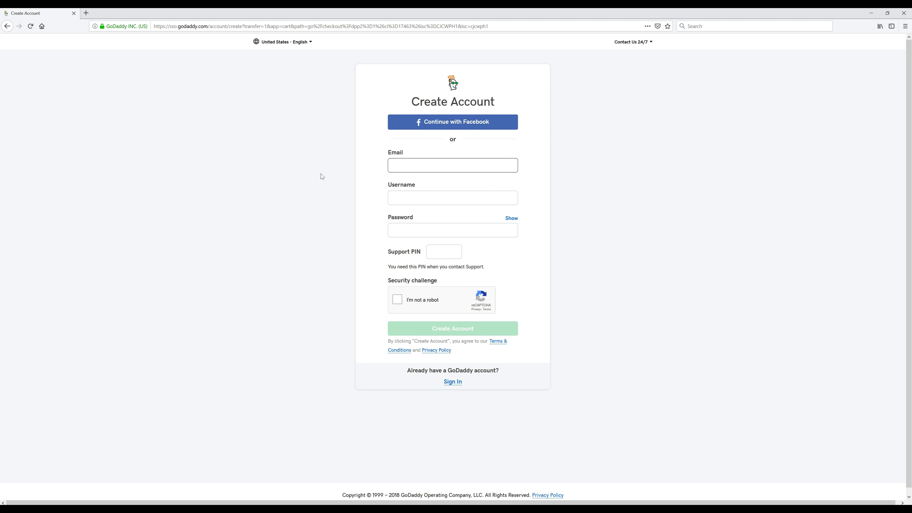
pyautogui.hotkey('ctrl', 'v')
pyautogui.press('Tab')
pyautogui.hotkey('ctrl', 'v')
pyautogui.hotkey('ctrl', 'v')
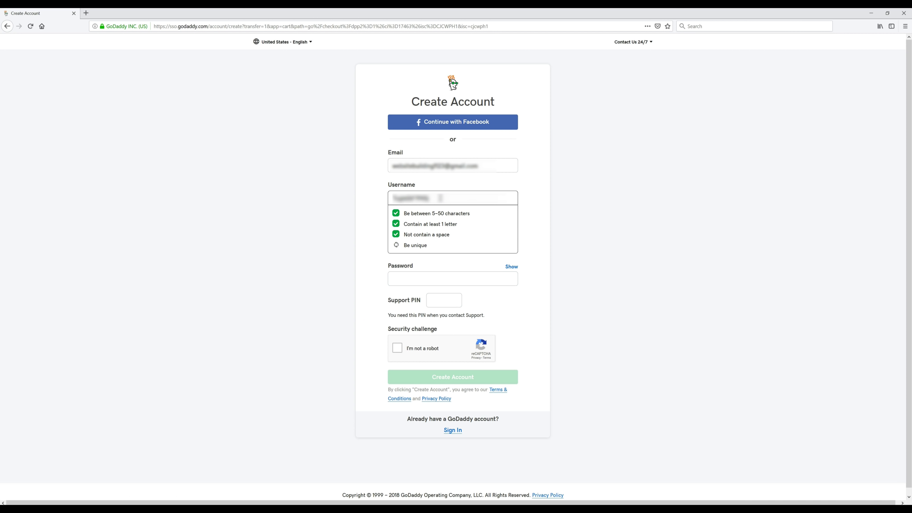
pyautogui.press('Tab')
pyautogui.hotkey('ctrl', 'v')
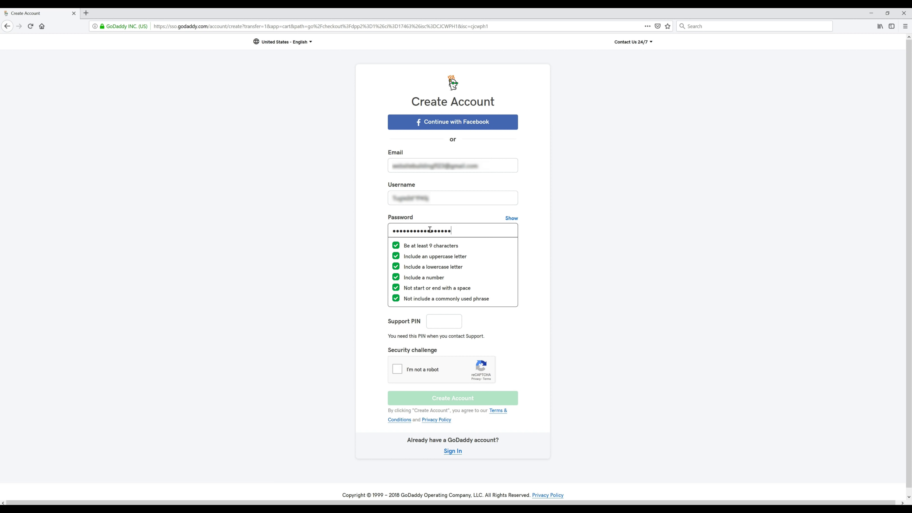
pyautogui.click(446, 321)
pyautogui.hotkey('ctrl', 'v')
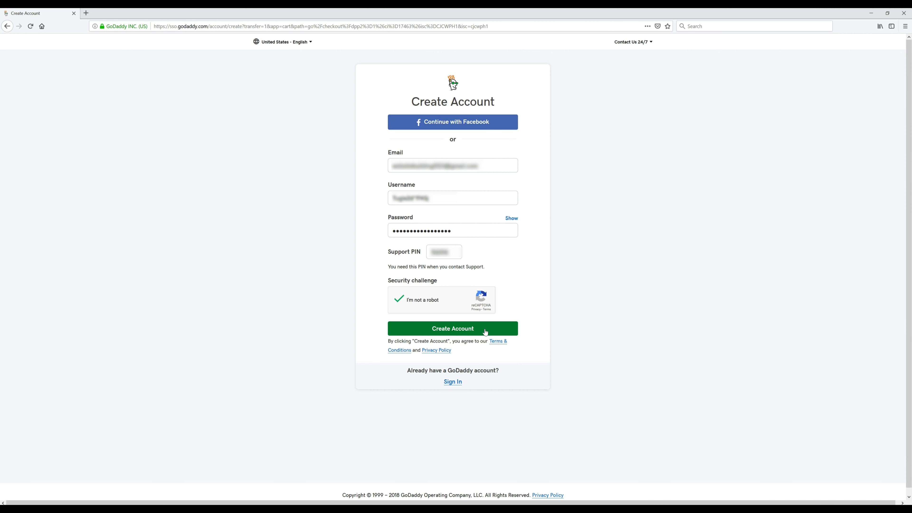
pyautogui.click(485, 329)
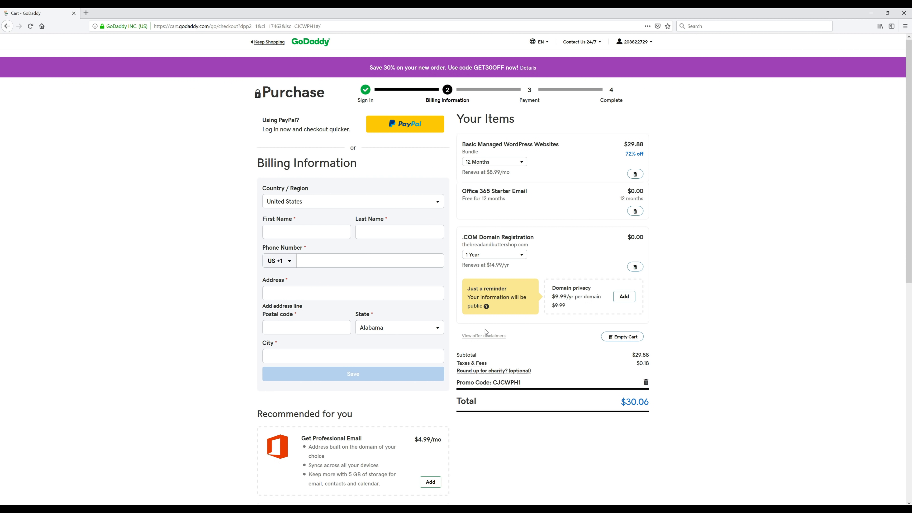
# Enter the billing first and last name and address details, then save them.
pyautogui.click(322, 230)
pyautogui.press('Tab')
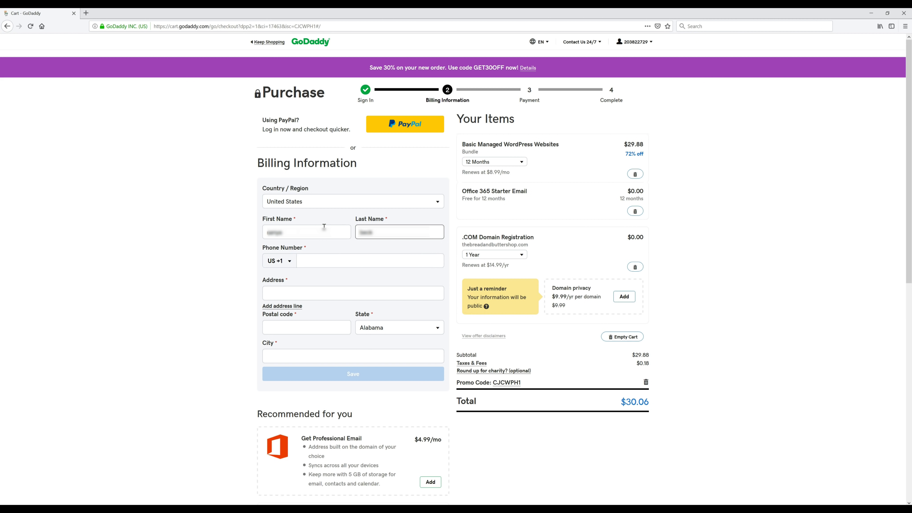
pyautogui.press('Down')
pyautogui.press('Return')
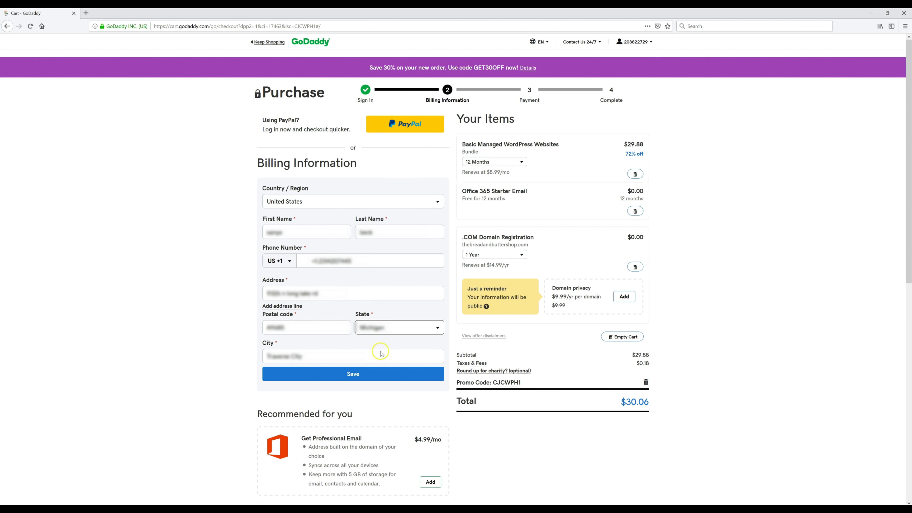
pyautogui.click(371, 376)
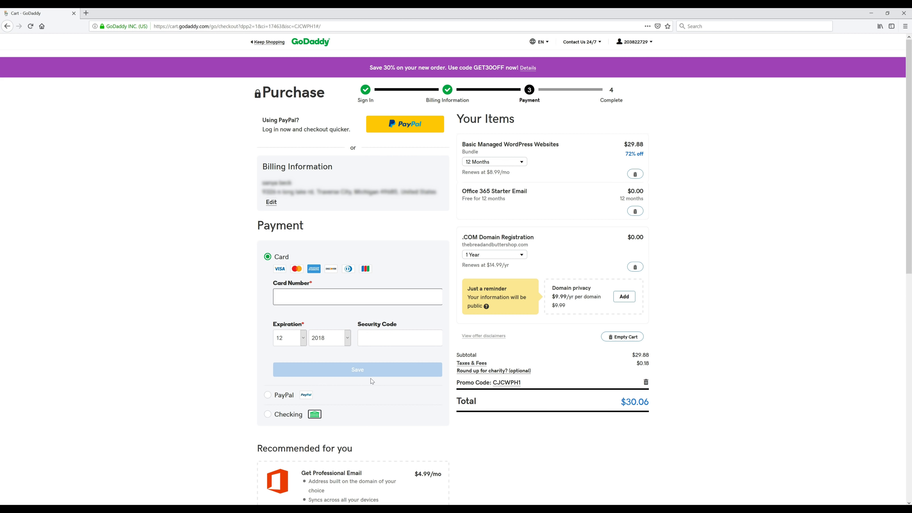
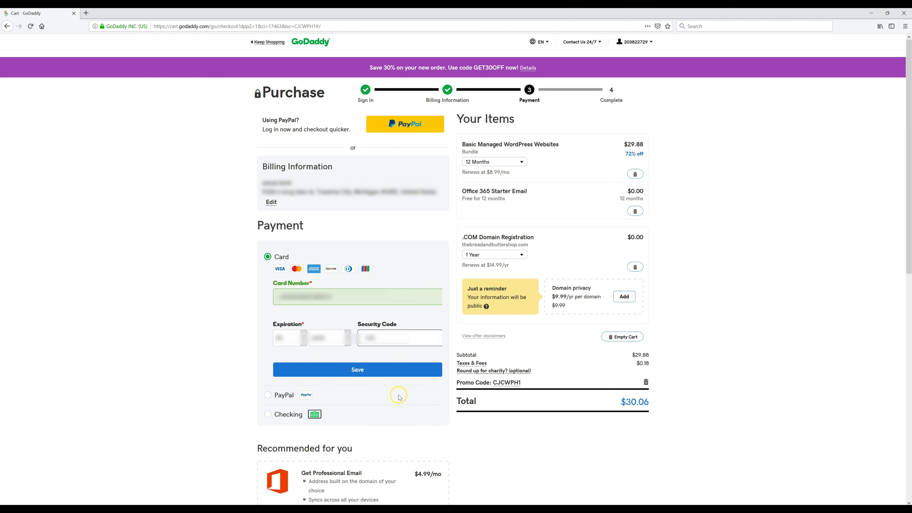
# Enter and save the card details, then place the $30.06 order.
pyautogui.click(383, 365)
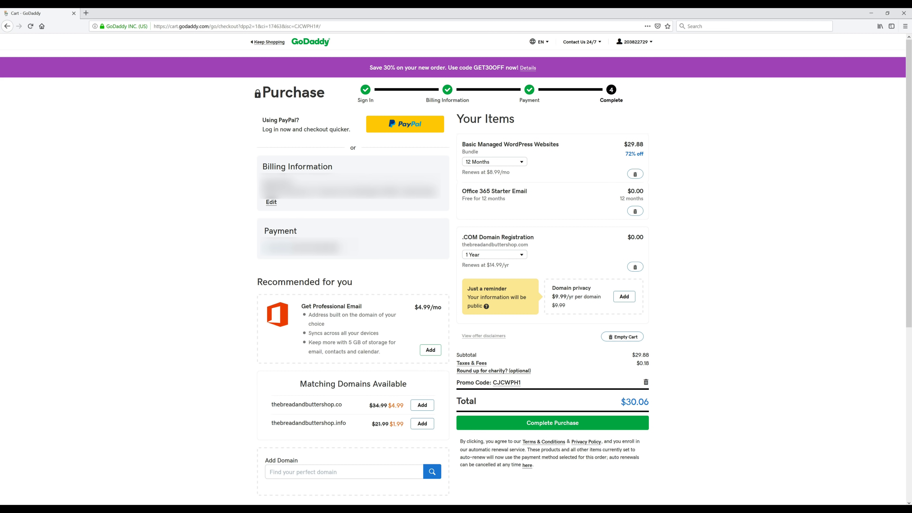
pyautogui.click(600, 423)
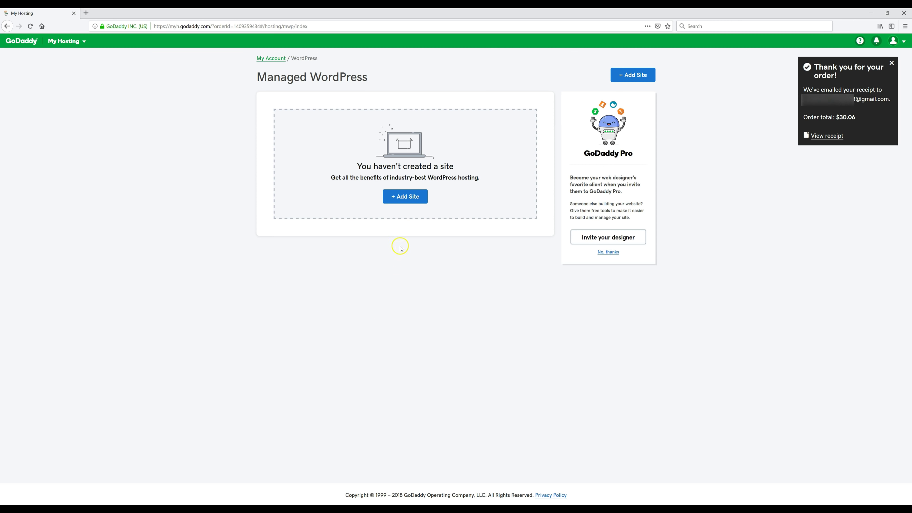
# Open the Add Site form from the Managed WordPress page.
pyautogui.click(407, 198)
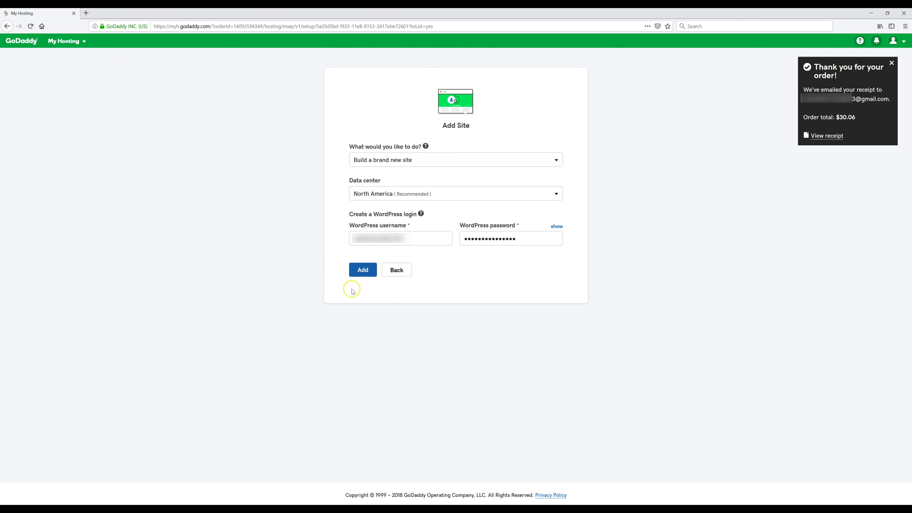
# Create the brand new North America WordPress site and open its WP Admin.
pyautogui.click(363, 270)
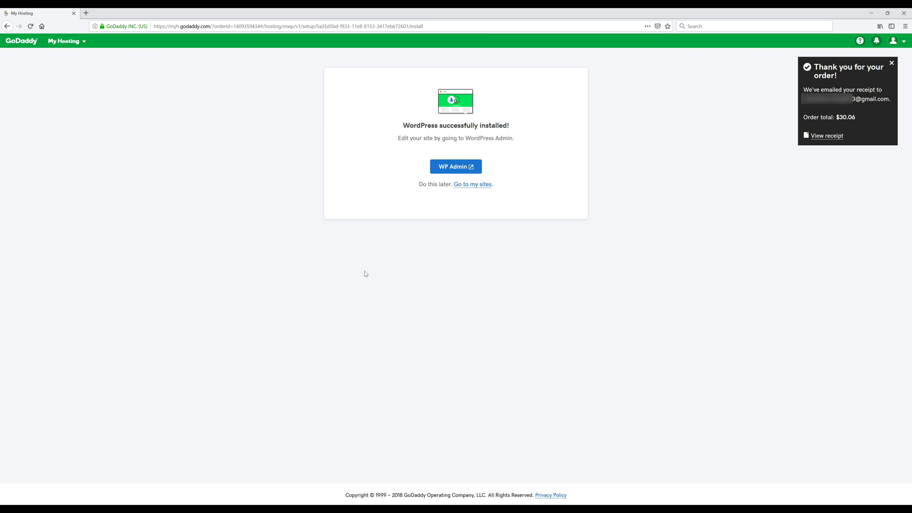
pyautogui.click(453, 168)
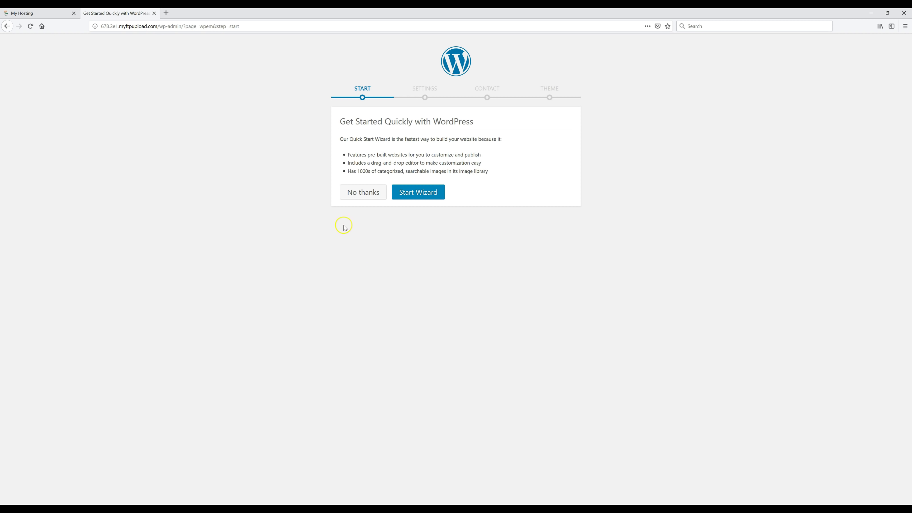
# Decline the Quick Start Wizard, confirm with OK, and open the Gmail inbox in another tab.
pyautogui.click(361, 194)
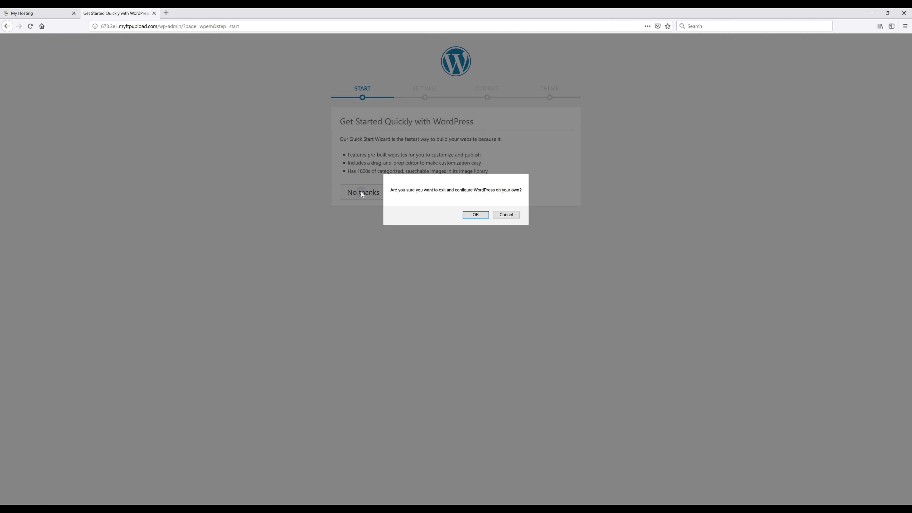
pyautogui.click(481, 215)
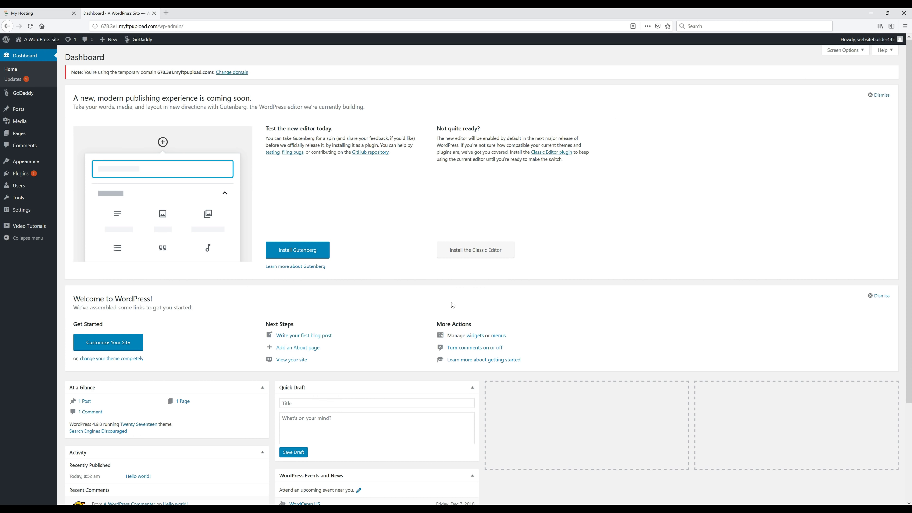
pyautogui.click(298, 192)
# Open GoDaddy's 'Action required: Please verify your email address' message and click Verify Email Now.
pyautogui.click(212, 19)
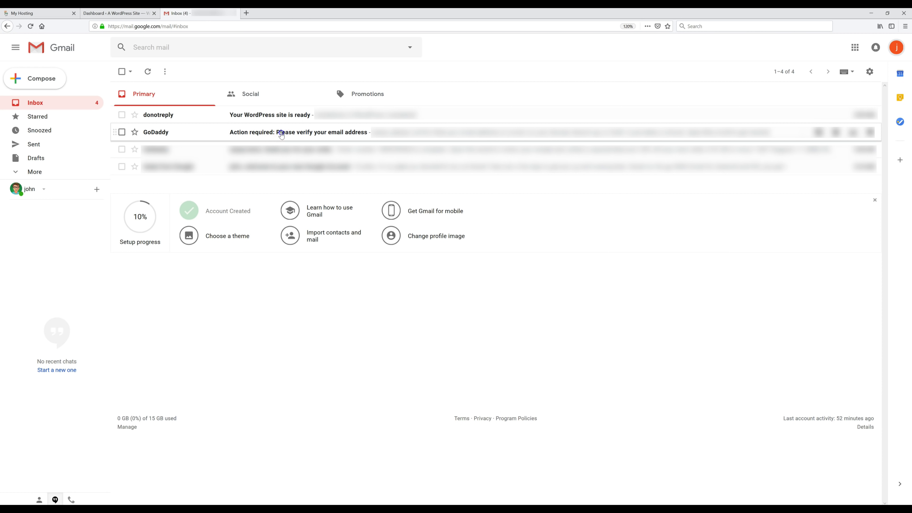
pyautogui.click(280, 133)
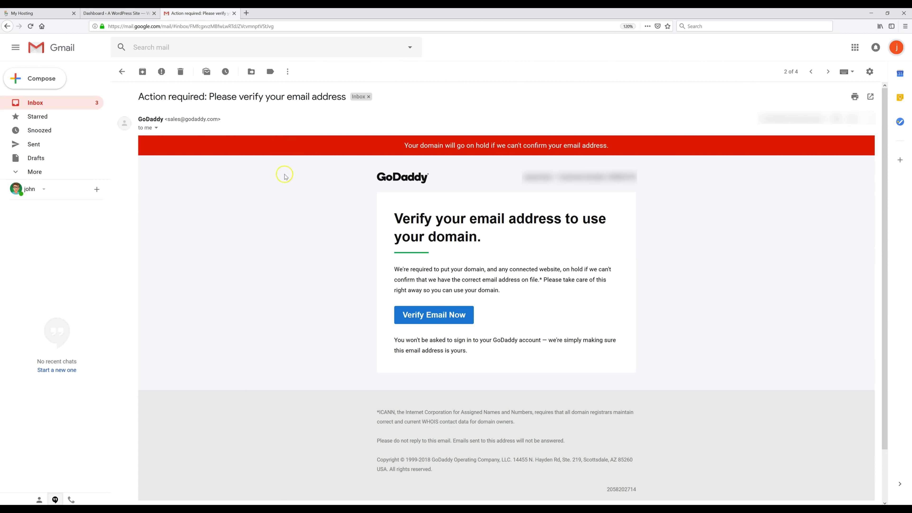
pyautogui.click(441, 321)
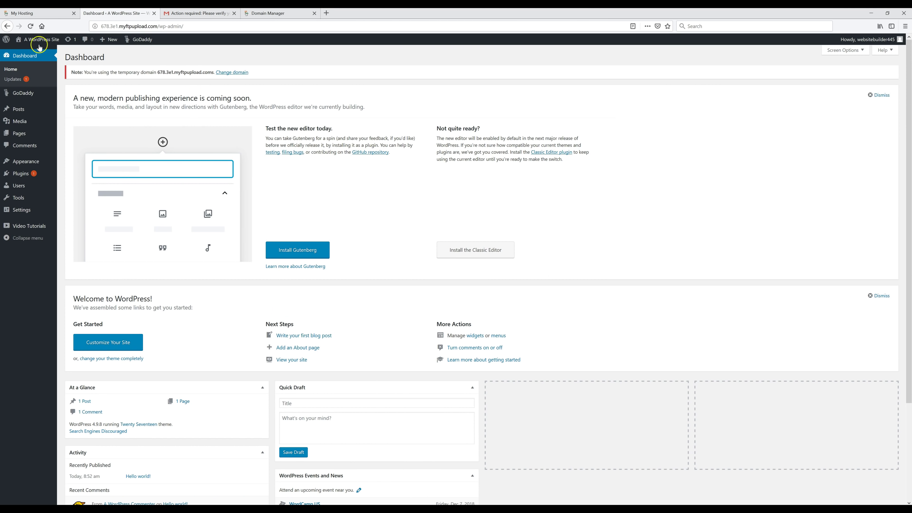
# Add thebreadandbuttershop.com to the site via Change domain, marked as the primary domain.
pyautogui.click(32, 27)
pyautogui.click(236, 73)
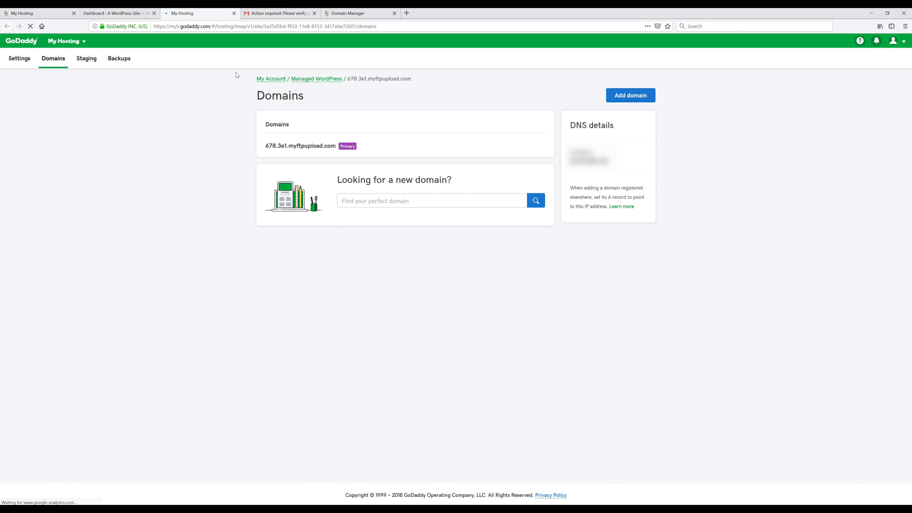
pyautogui.click(623, 95)
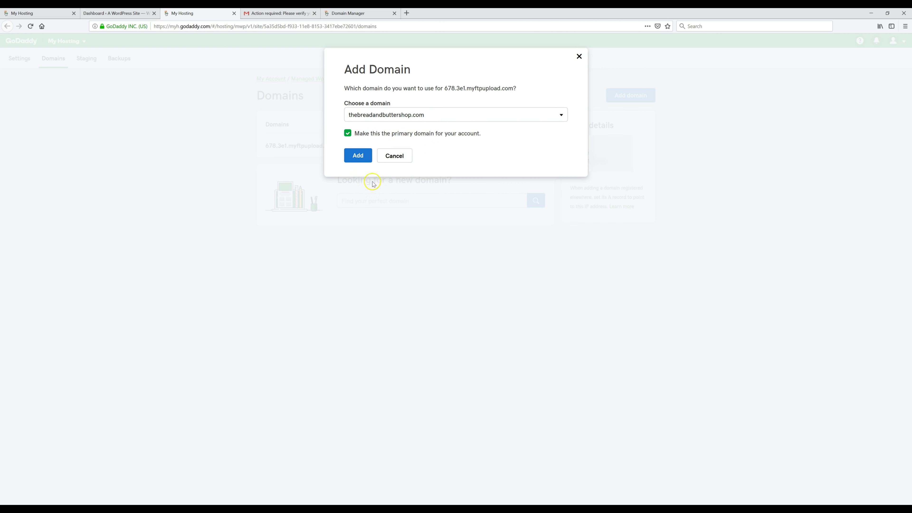
pyautogui.click(357, 158)
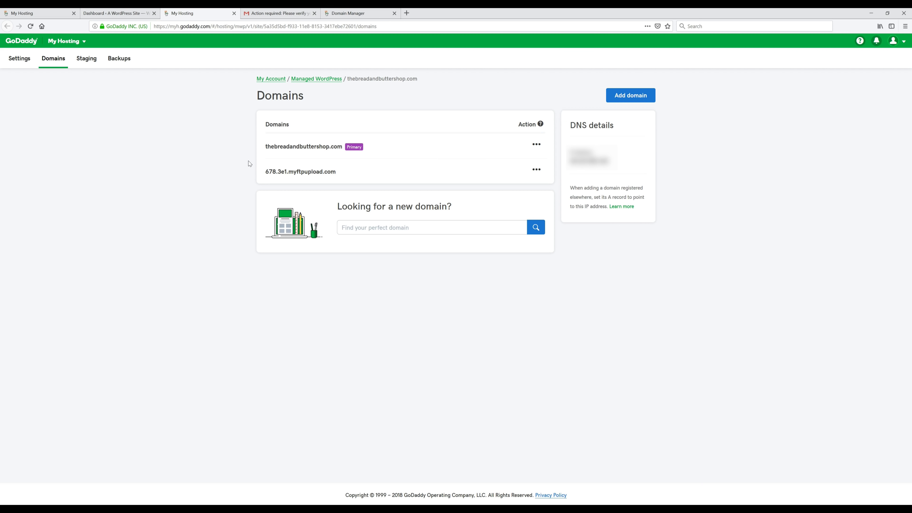
# Load thebreadandbuttershop.com/wp-admin in a new Firefox tab to reach the WordPress login.
pyautogui.click(407, 13)
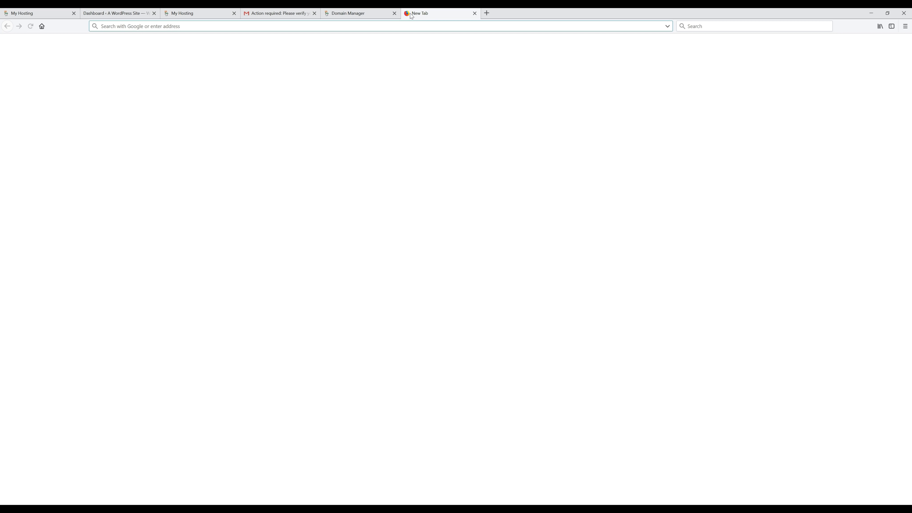
pyautogui.write('thebreadandbuttershop.com')
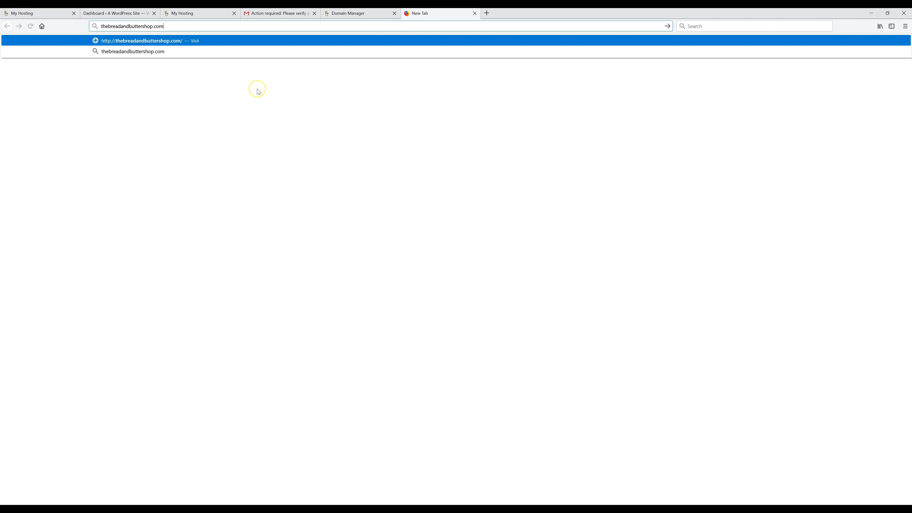
pyautogui.write('/')
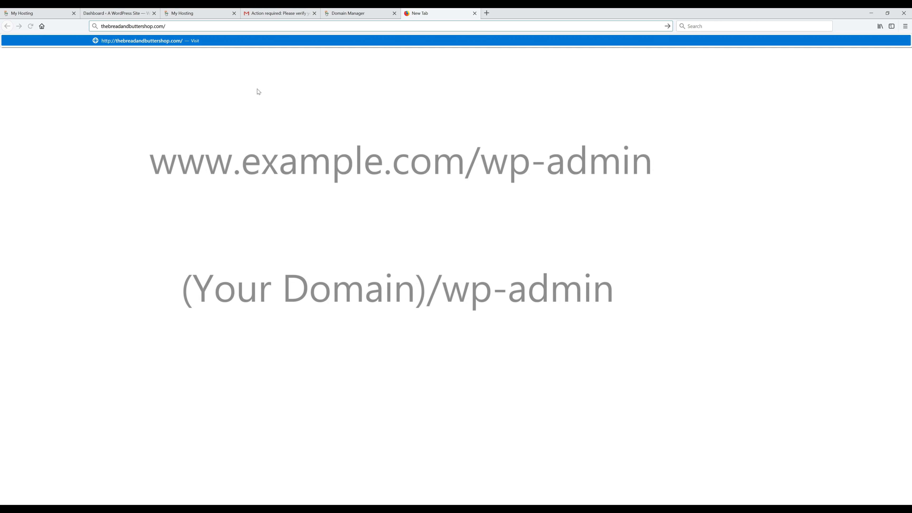
pyautogui.write('wp-admin')
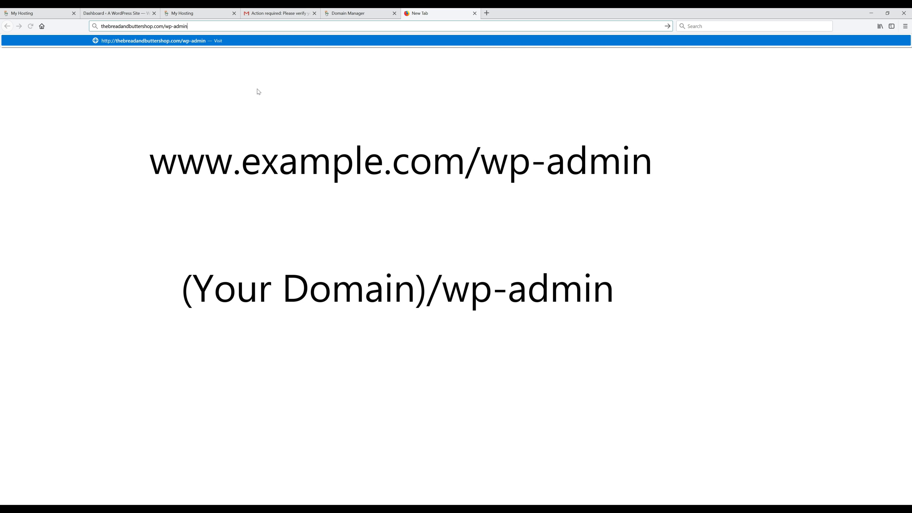
pyautogui.click(249, 80)
pyautogui.press('Return')
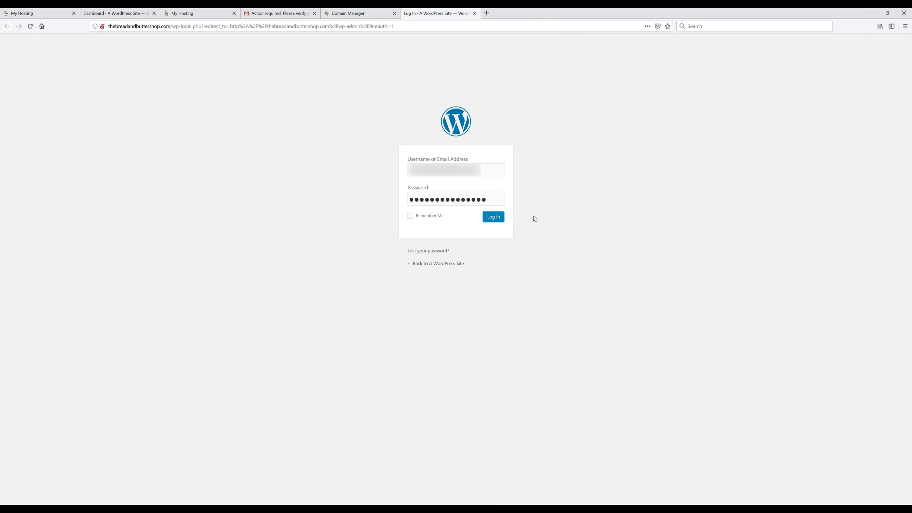
# Submit the prefilled WordPress username and password with Log In.
pyautogui.click(497, 220)
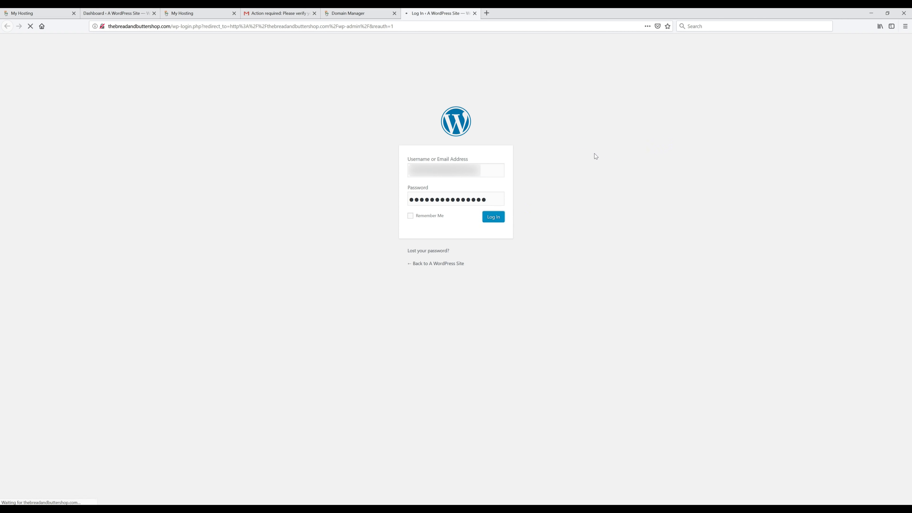
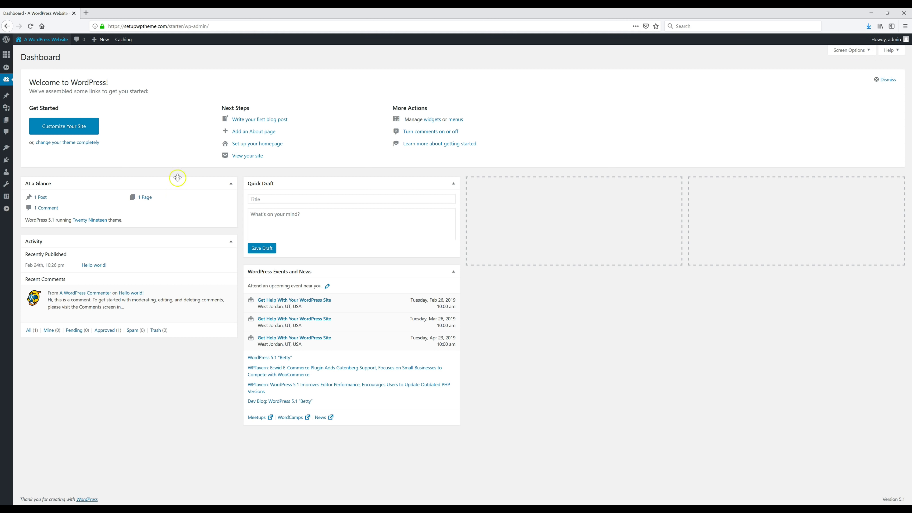
pyautogui.click(52, 39)
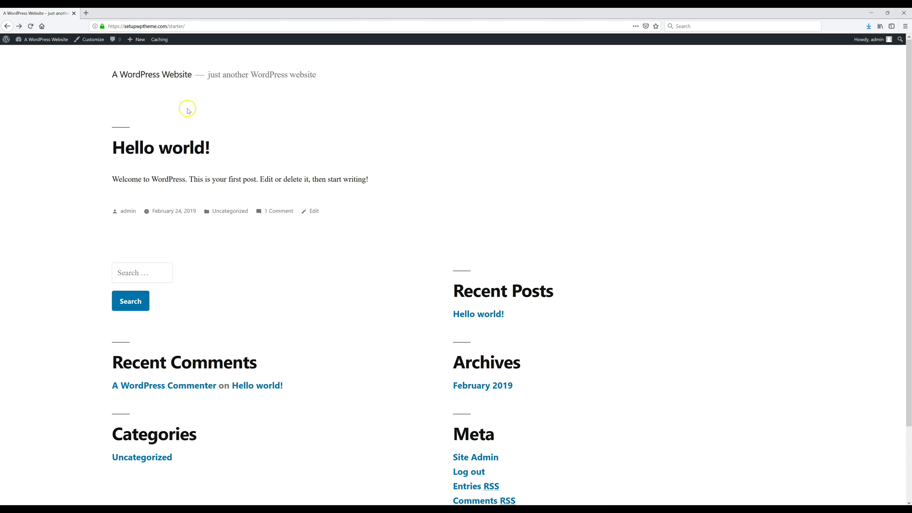
pyautogui.moveTo(43, 39)
pyautogui.click(32, 55)
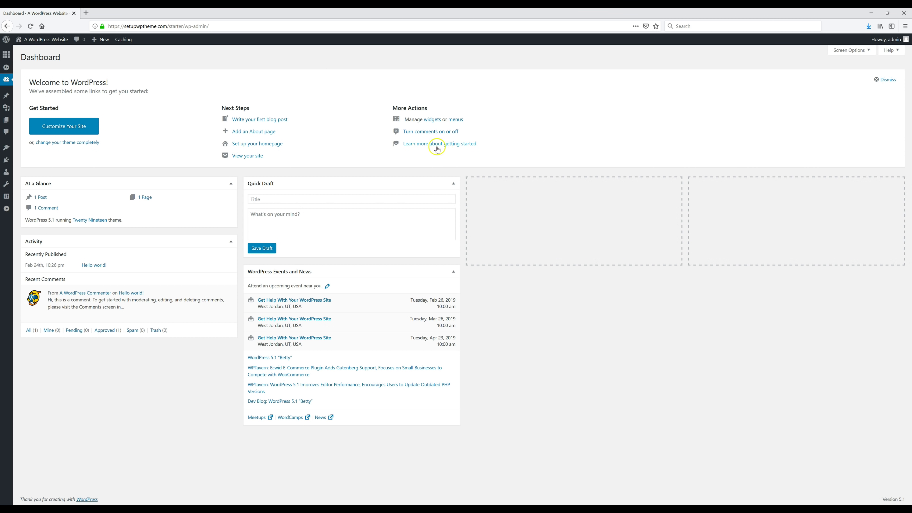
# Browse the most popular themes in the Add New Themes directory.
pyautogui.moveTo(6, 147)
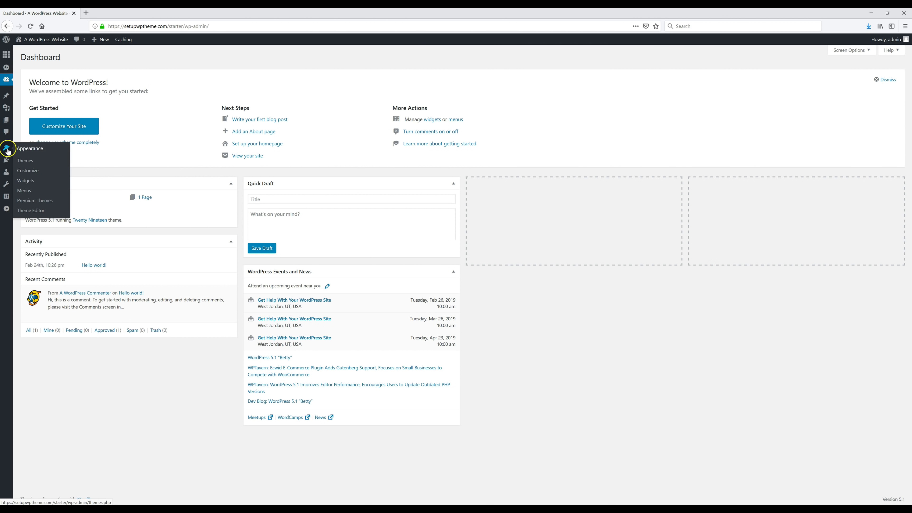
pyautogui.click(28, 158)
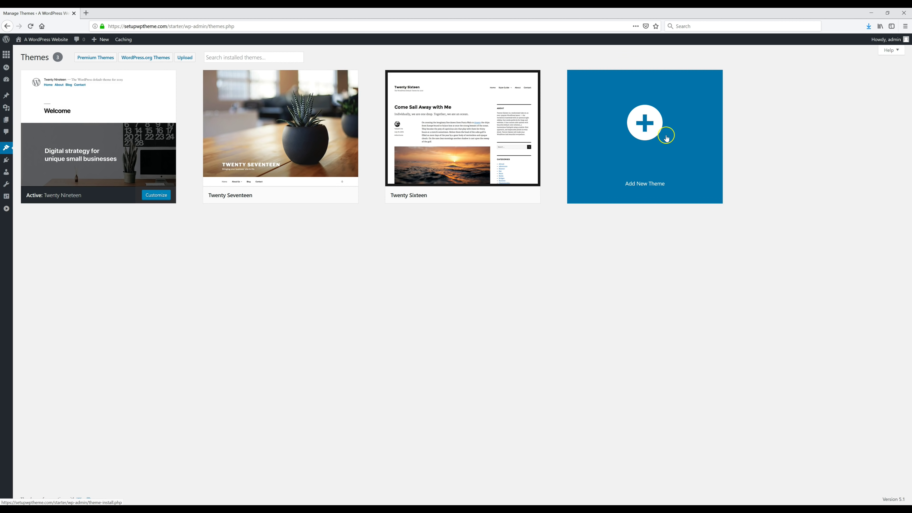
pyautogui.click(653, 136)
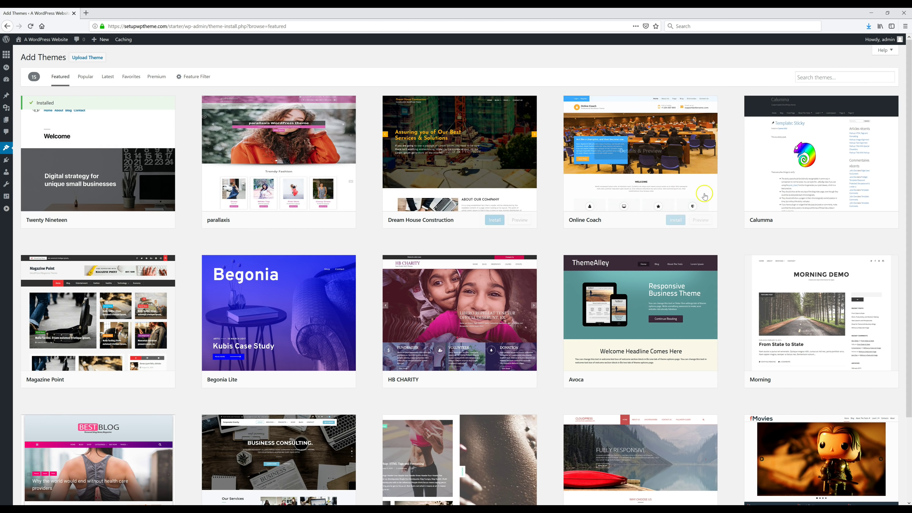
pyautogui.moveTo(805, 207)
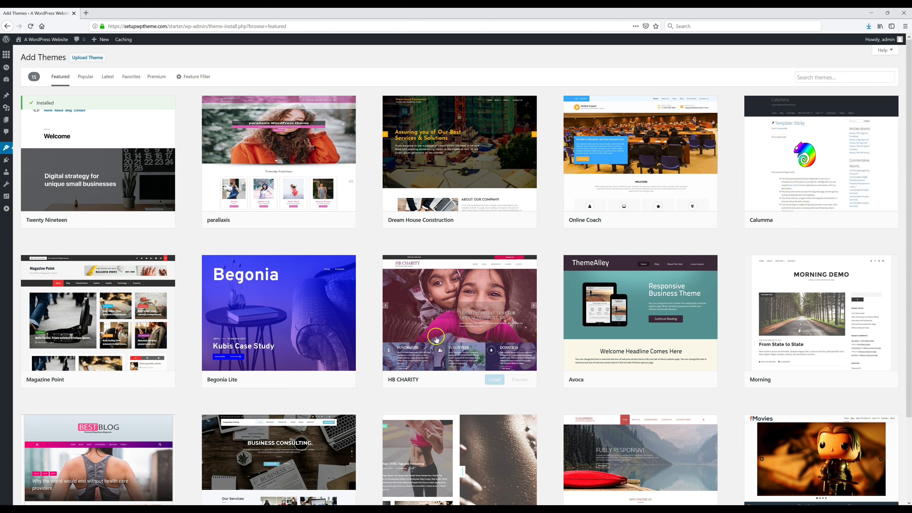
pyautogui.click(90, 80)
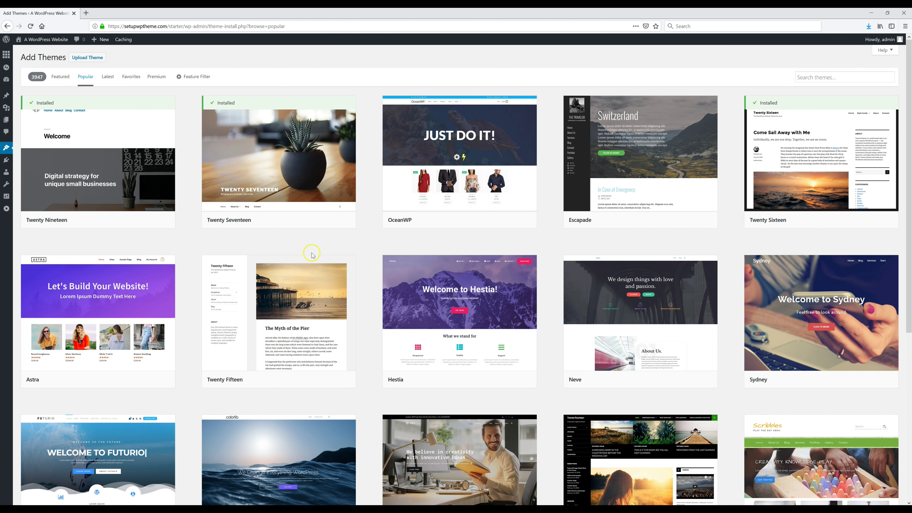
pyautogui.scroll(-10, 312, 254)
pyautogui.scroll(10, 565, 114)
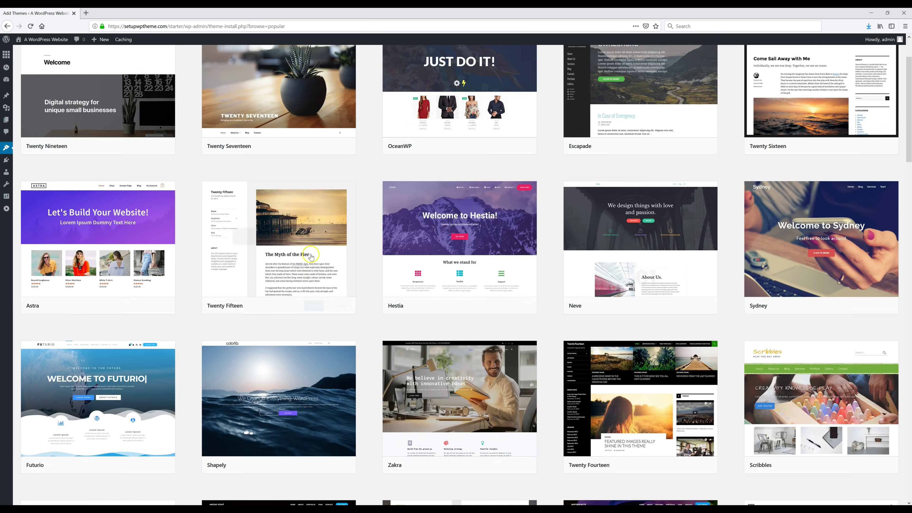
# Search for 'hitchcock', then install and activate the Hitchcock theme.
pyautogui.click(840, 78)
pyautogui.write('hitchcock')
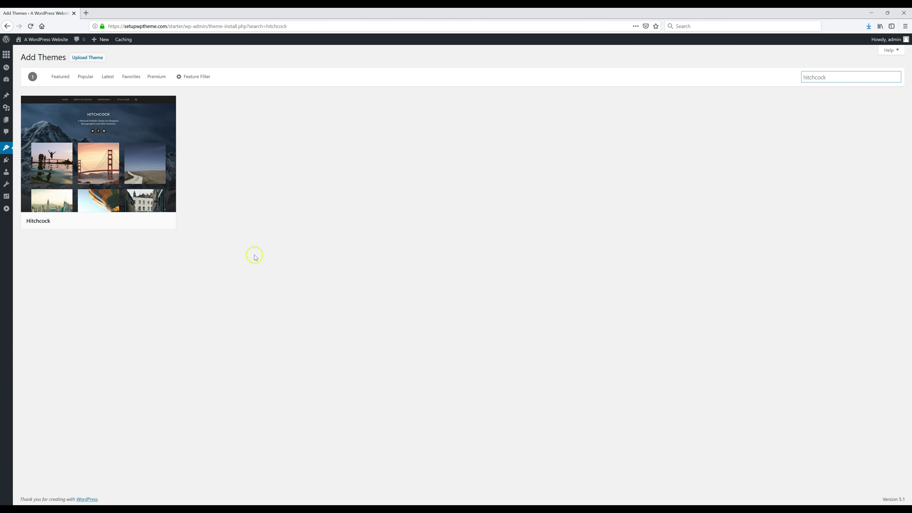
pyautogui.moveTo(118, 140)
pyautogui.click(134, 222)
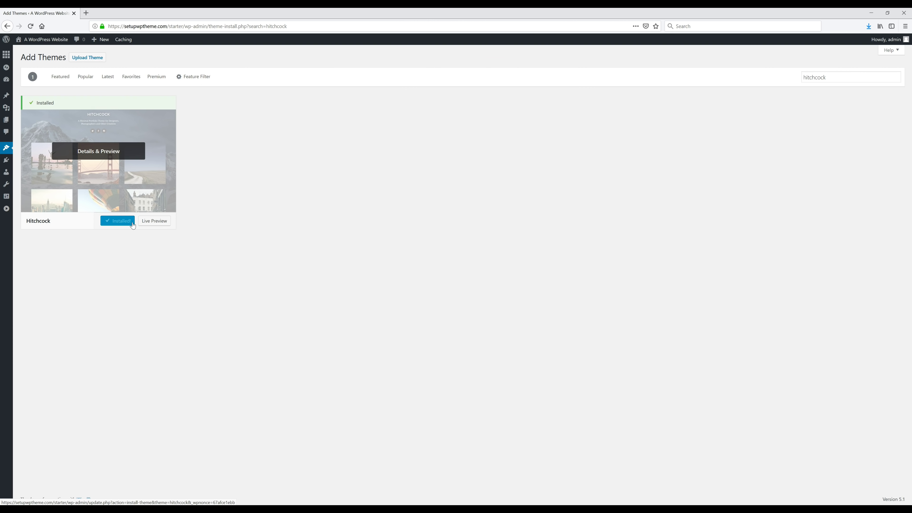
pyautogui.click(124, 224)
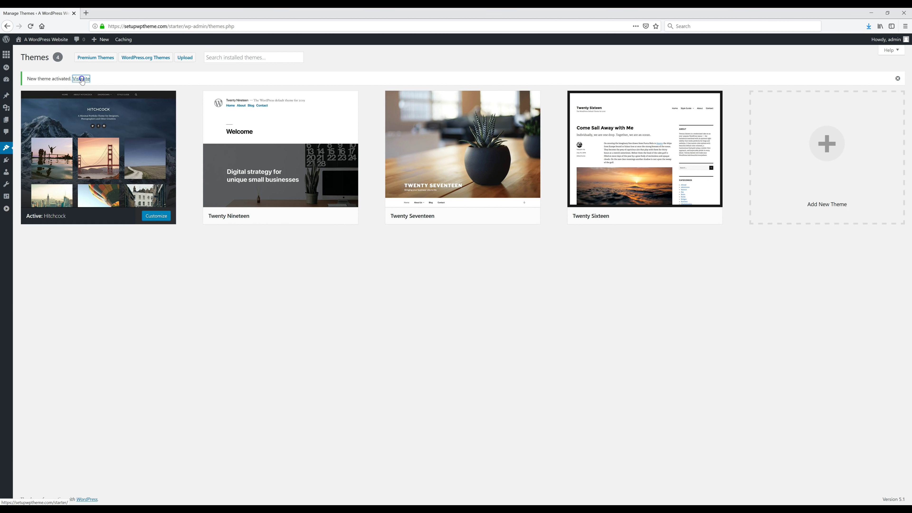
pyautogui.click(81, 78)
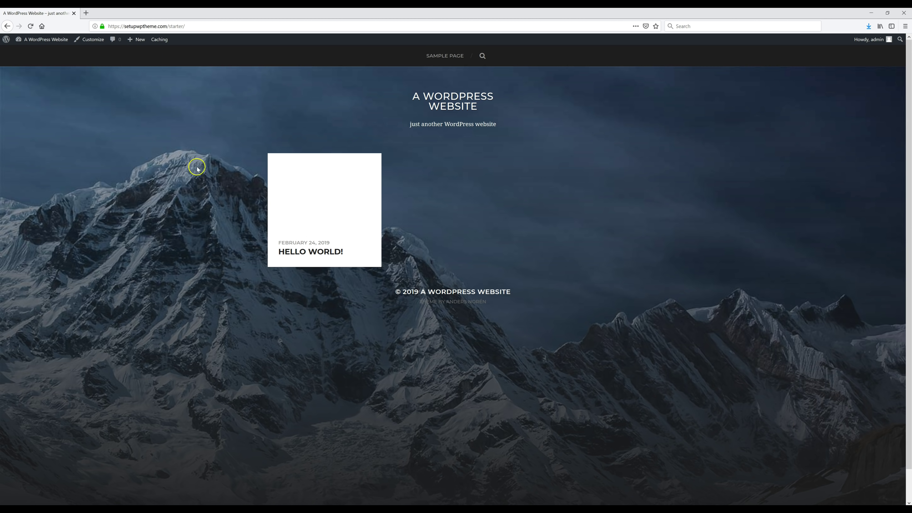
# Upload the red-jacket hillside photo in the Customizer and crop it as the header image.
pyautogui.click(89, 41)
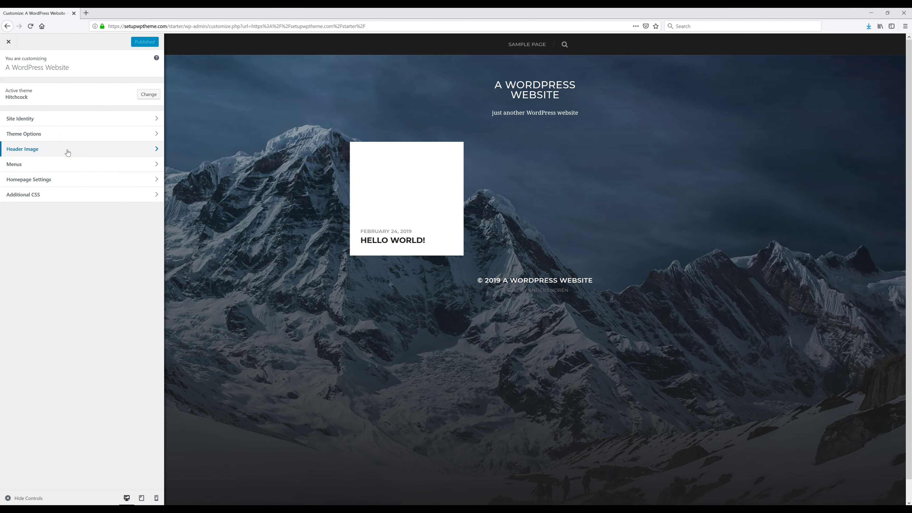
pyautogui.click(35, 154)
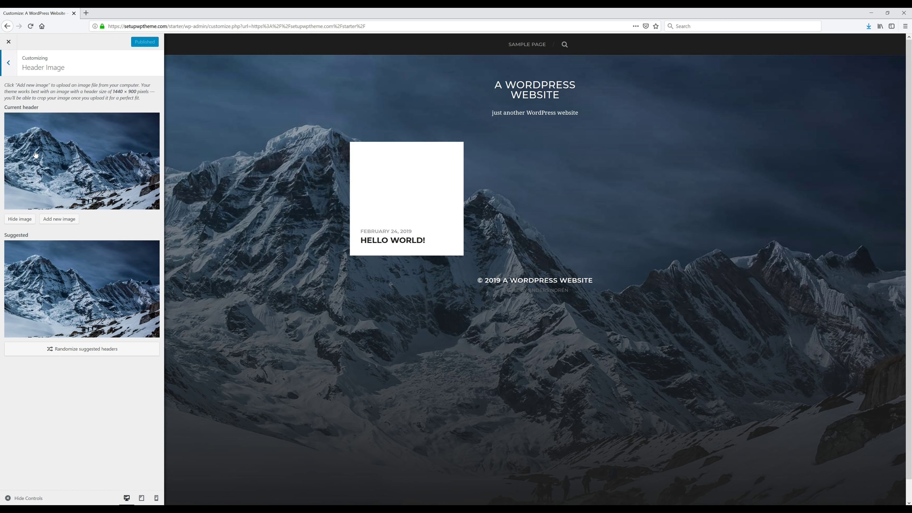
pyautogui.click(67, 220)
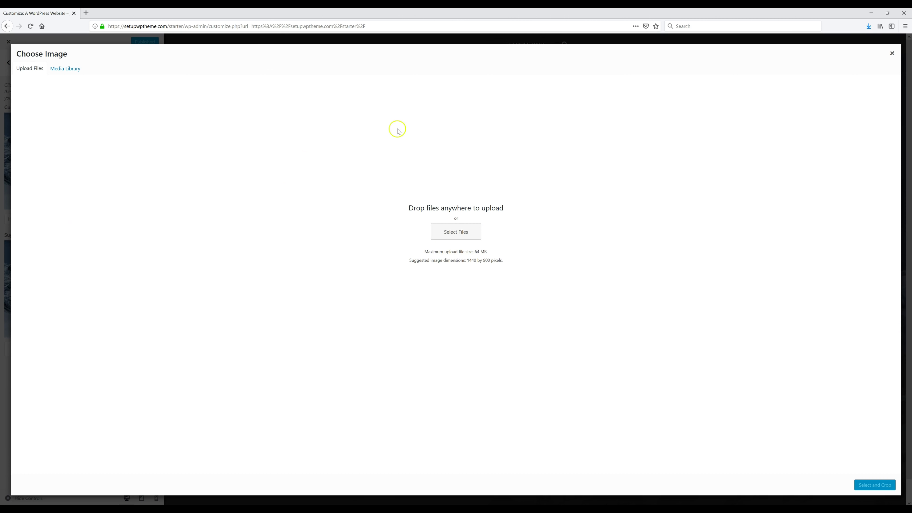
pyautogui.click(893, 13)
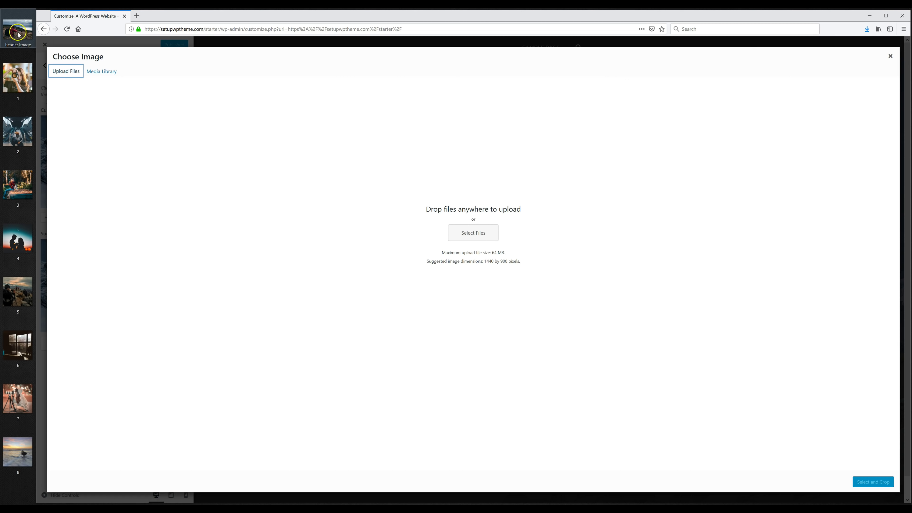
pyautogui.moveTo(18, 30); pyautogui.dragTo(481, 254)
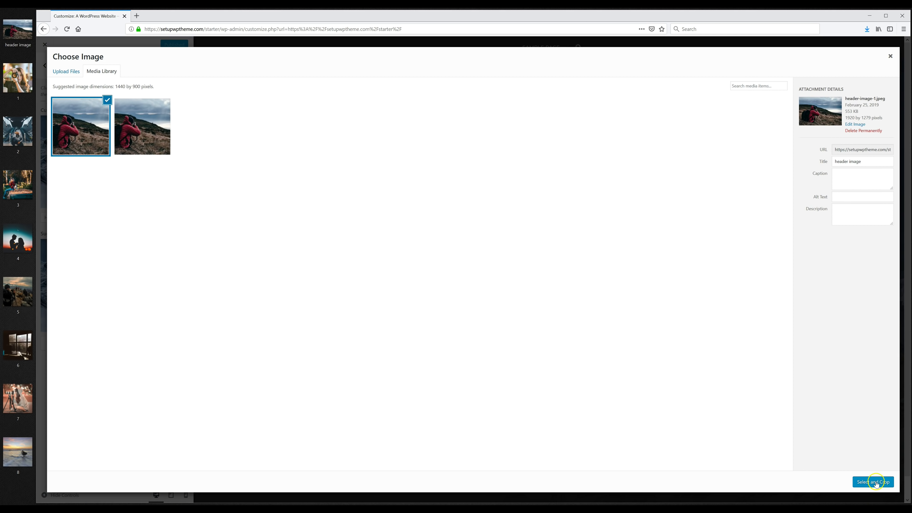
pyautogui.click(876, 483)
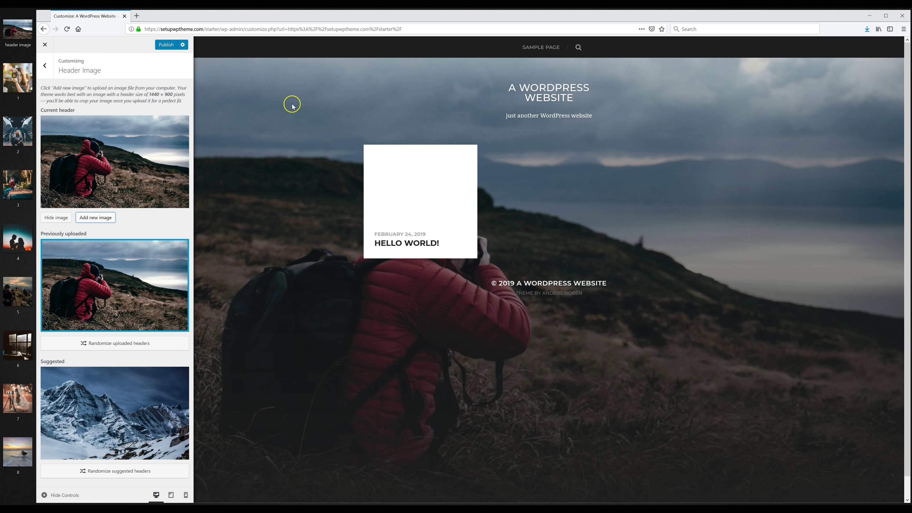
# Publish the new header image, close the Customizer and return to the admin Dashboard.
pyautogui.click(165, 48)
pyautogui.click(246, 80)
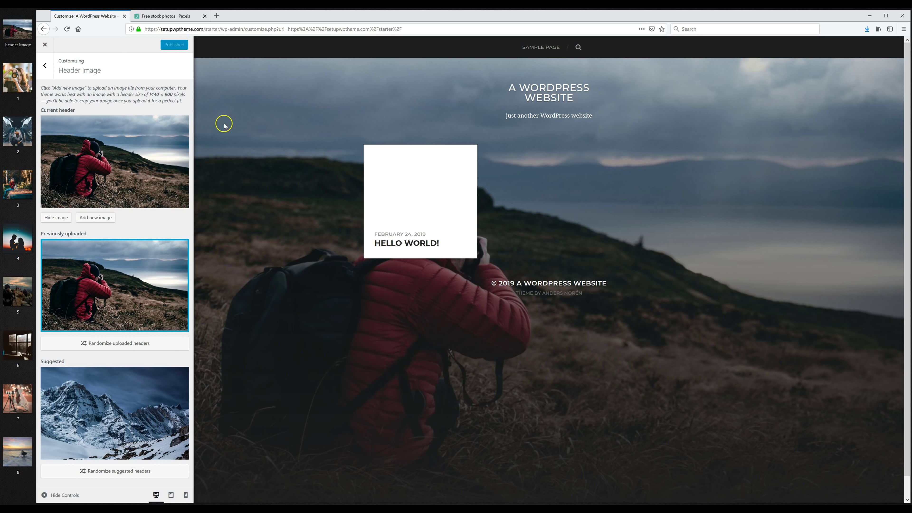
pyautogui.click(188, 20)
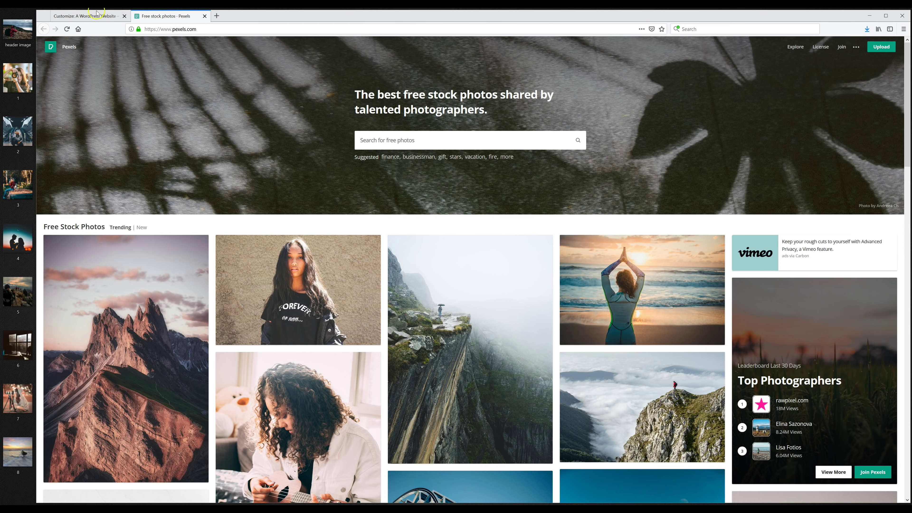
pyautogui.click(85, 16)
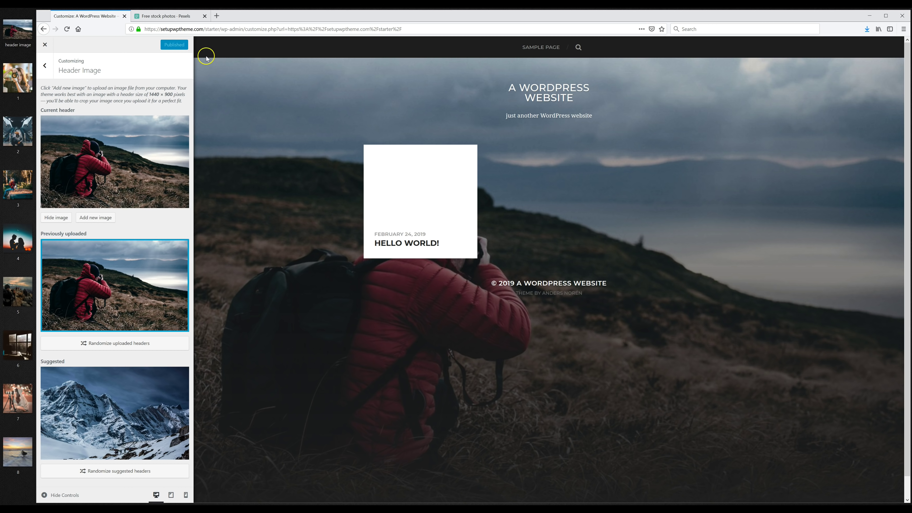
pyautogui.click(45, 45)
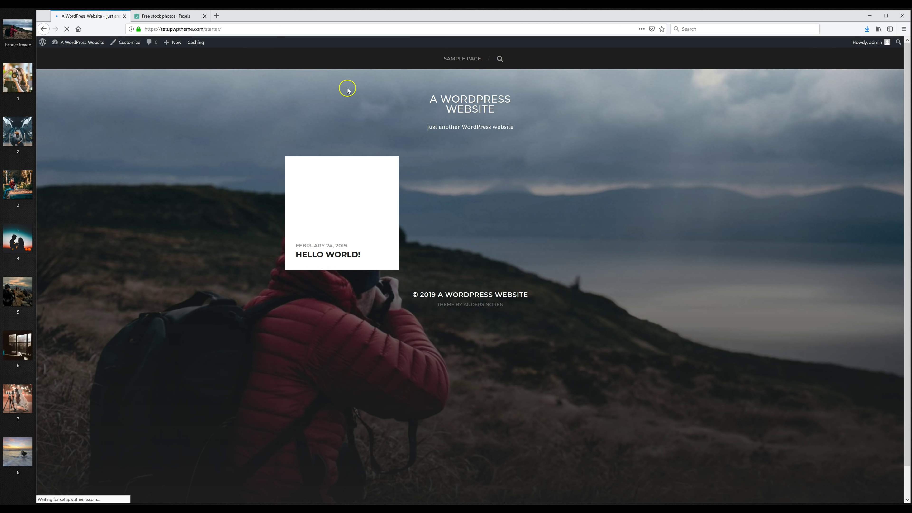
pyautogui.click(82, 55)
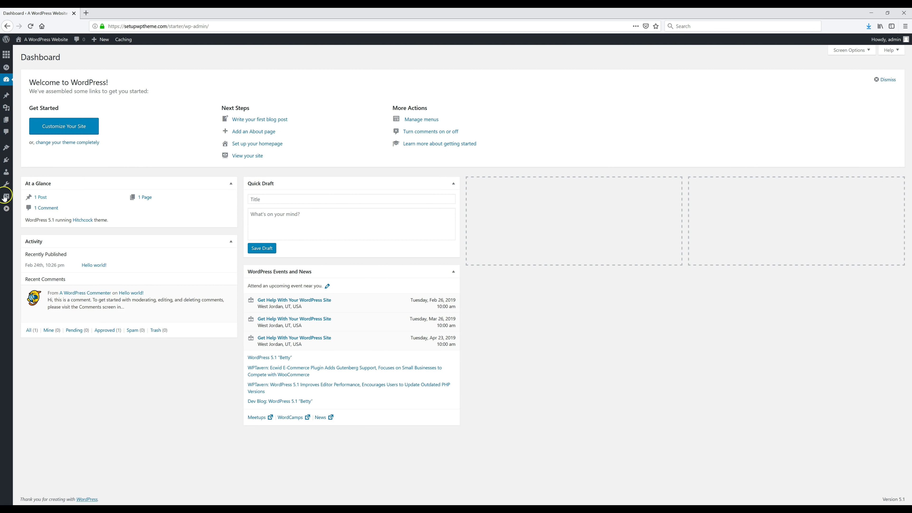
# In General Settings, set title 'Moments We Capture' and tagline 'snapshots in time of our lives'.
pyautogui.moveTo(10, 197)
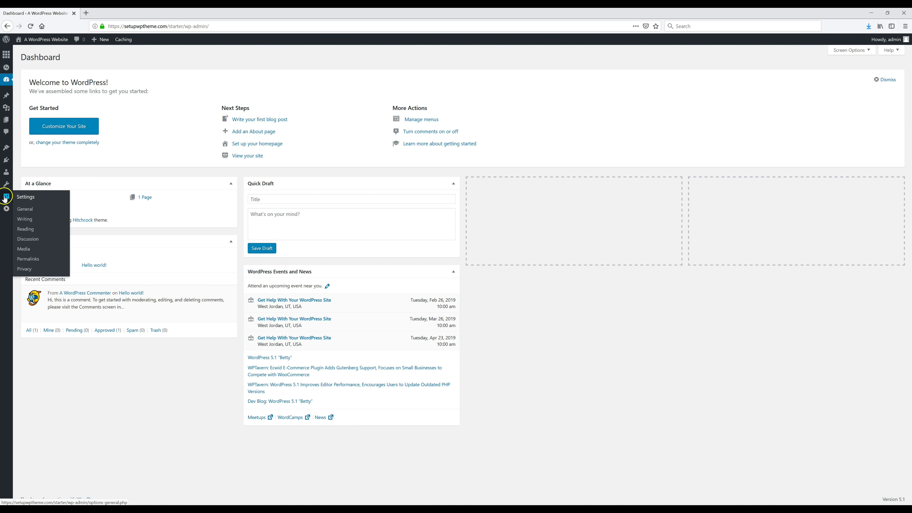
pyautogui.click(26, 211)
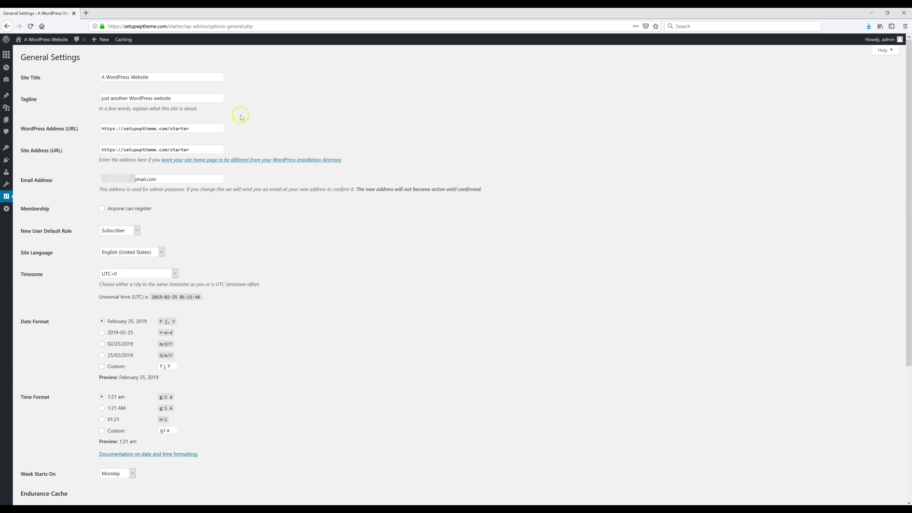
pyautogui.tripleClick(166, 76)
pyautogui.click(145, 94)
pyautogui.tripleClick(181, 75)
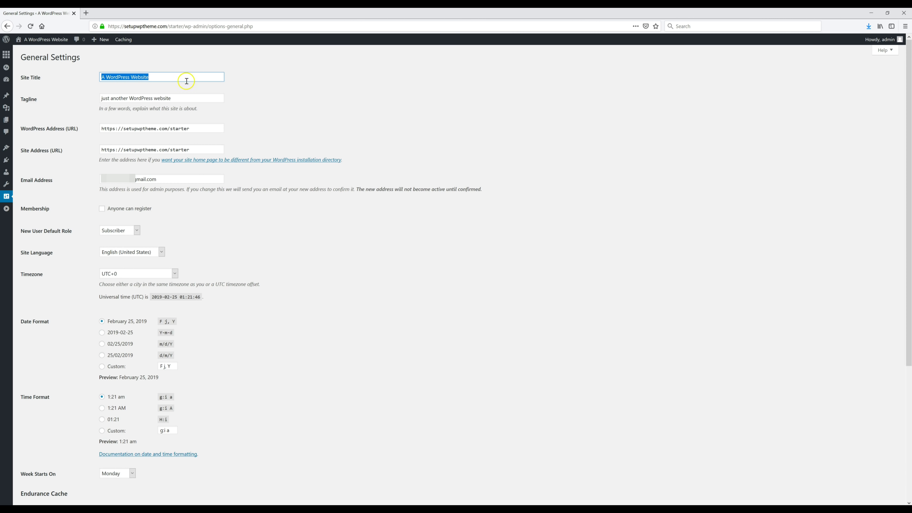
pyautogui.write('Moments We Capture')
pyautogui.click(204, 98)
pyautogui.tripleClick(205, 99)
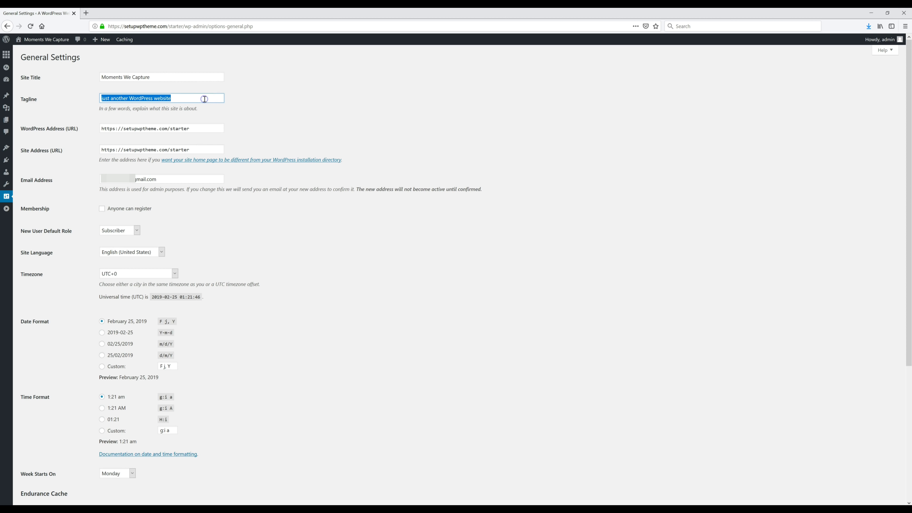
pyautogui.write('snapshots in time of our lives')
pyautogui.click(210, 99)
pyautogui.click(276, 102)
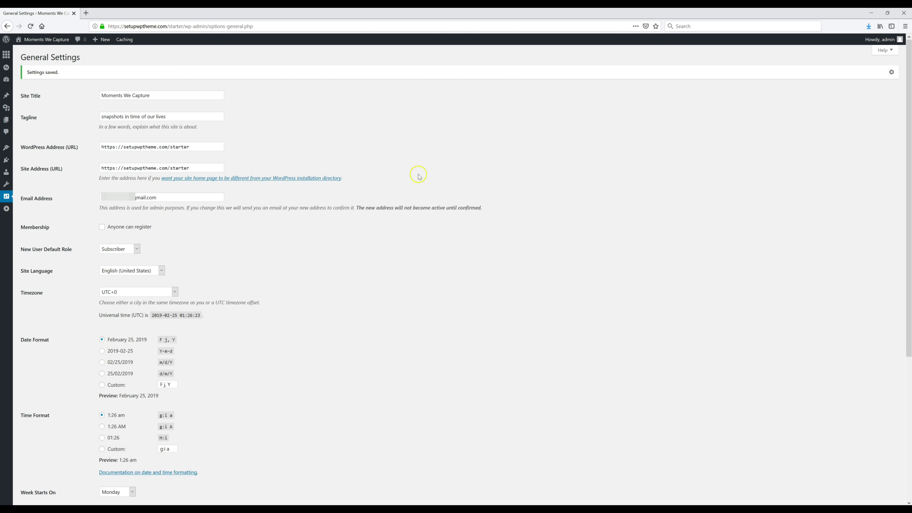
pyautogui.moveTo(6, 95)
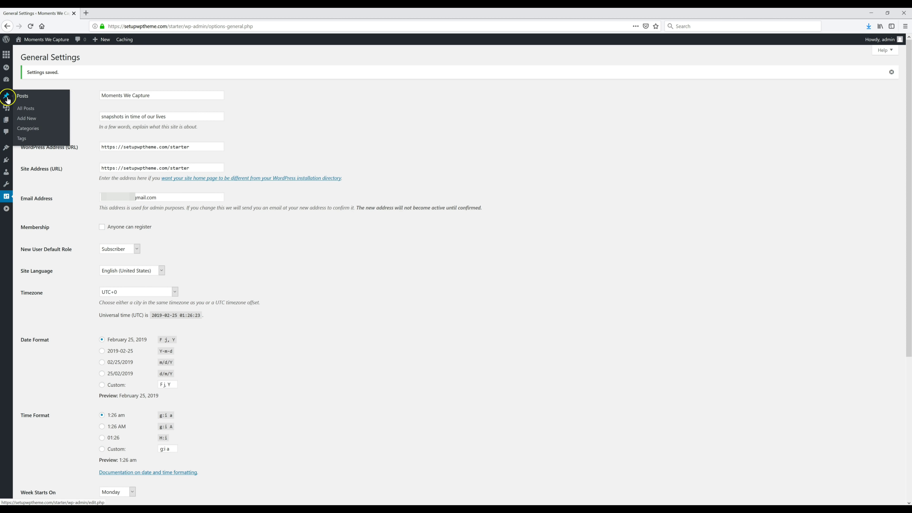
# Select all posts and move the Hello world! sample post to Trash.
pyautogui.click(22, 97)
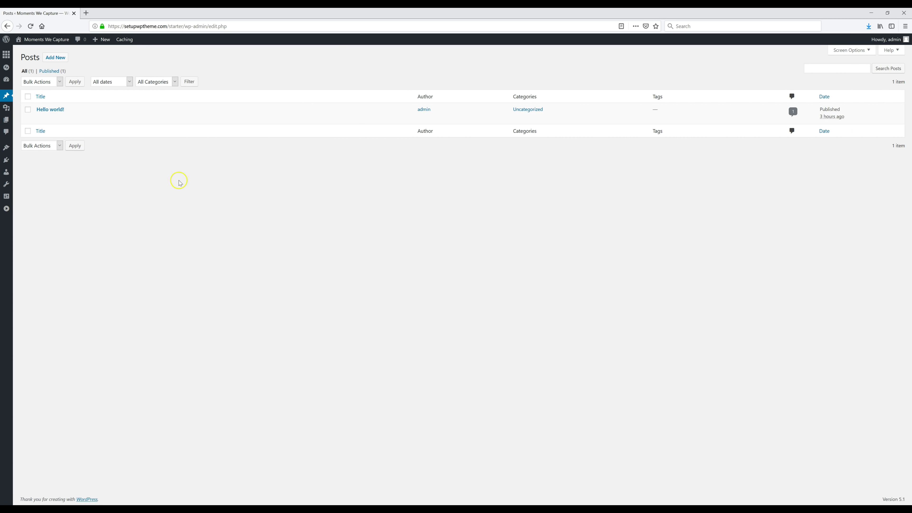
pyautogui.click(29, 98)
pyautogui.click(50, 81)
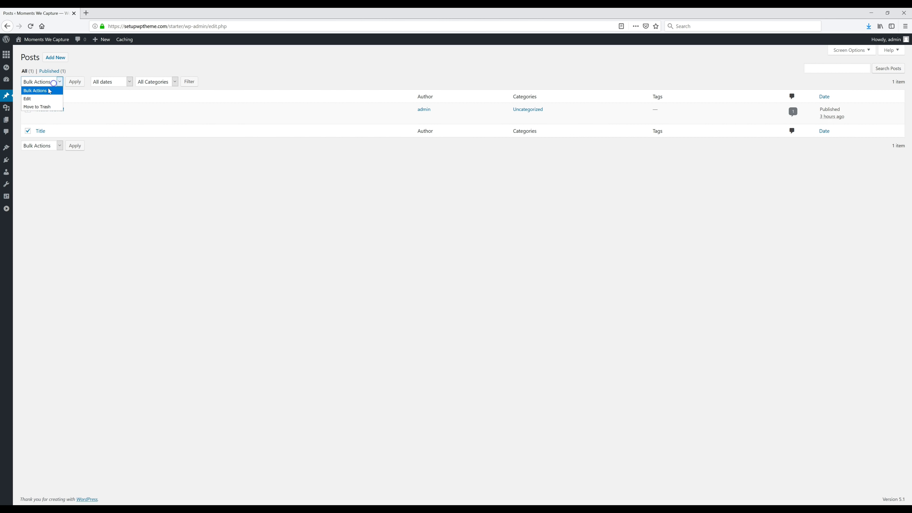
pyautogui.click(37, 106)
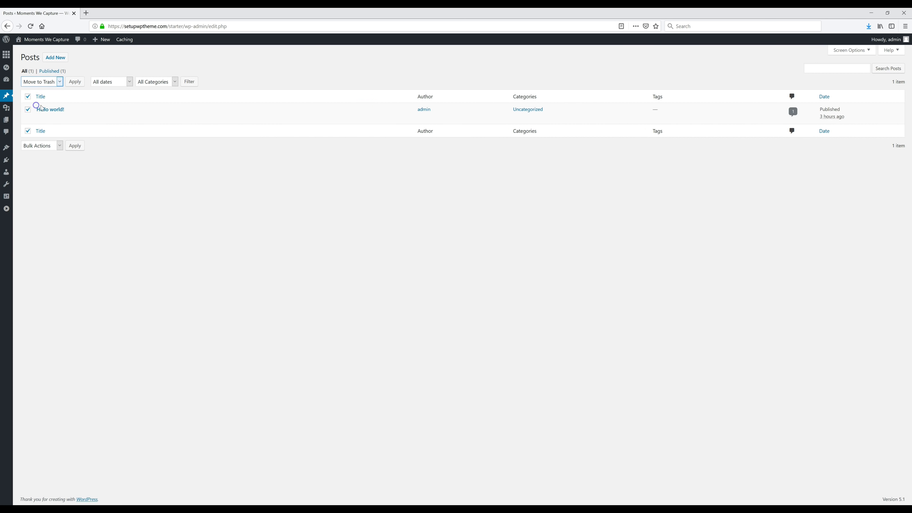
pyautogui.click(74, 81)
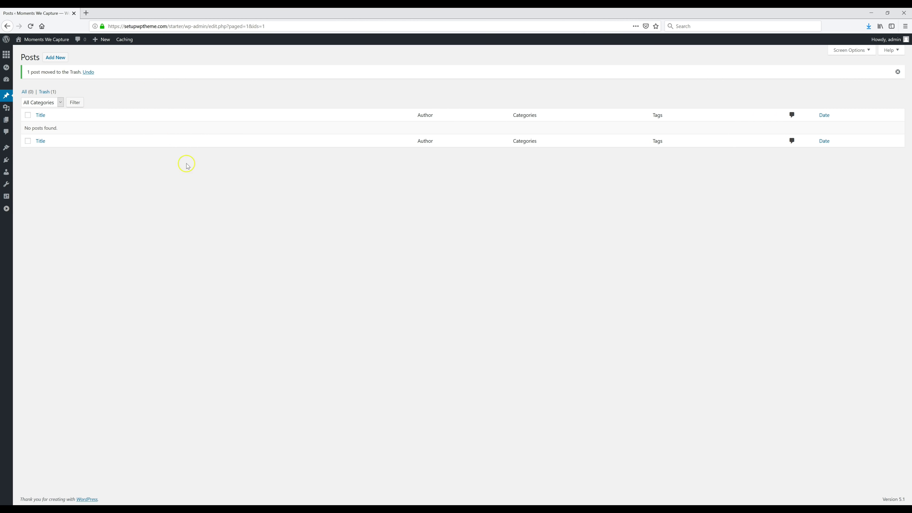
pyautogui.click(47, 58)
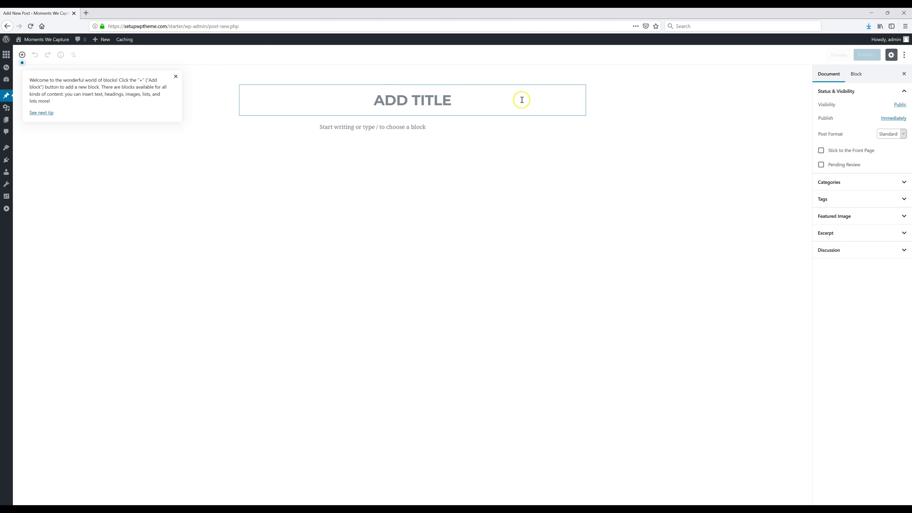
# Title the new post 'FOCUS FIRST, THEN FRAME YOUR SHOT'.
pyautogui.click(419, 101)
pyautogui.click(395, 126)
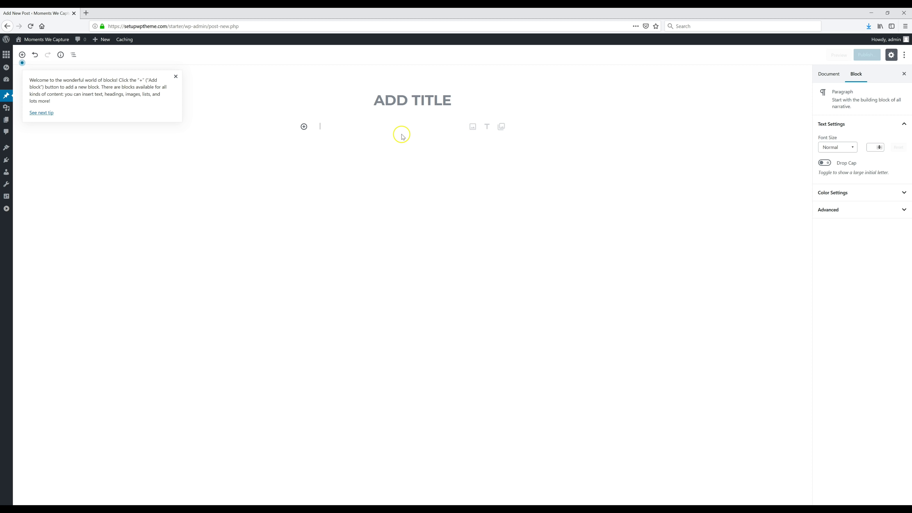
pyautogui.click(644, 158)
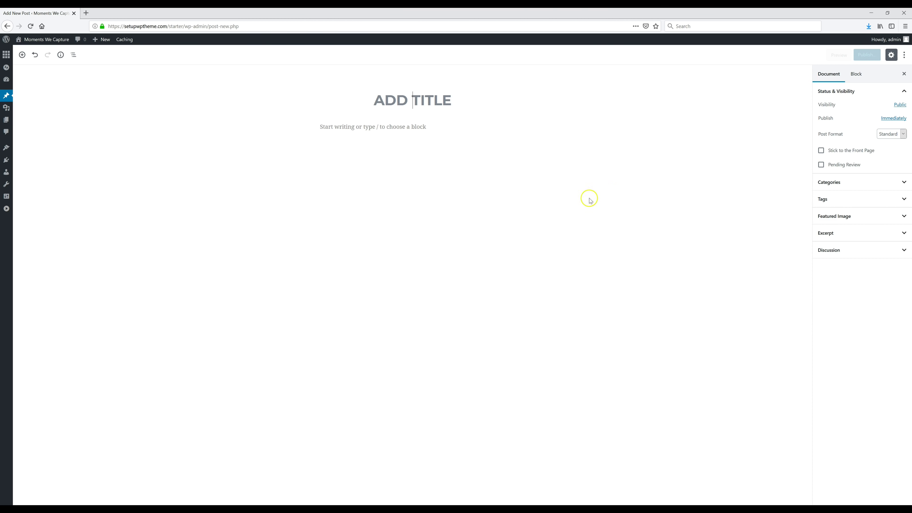
pyautogui.click(433, 104)
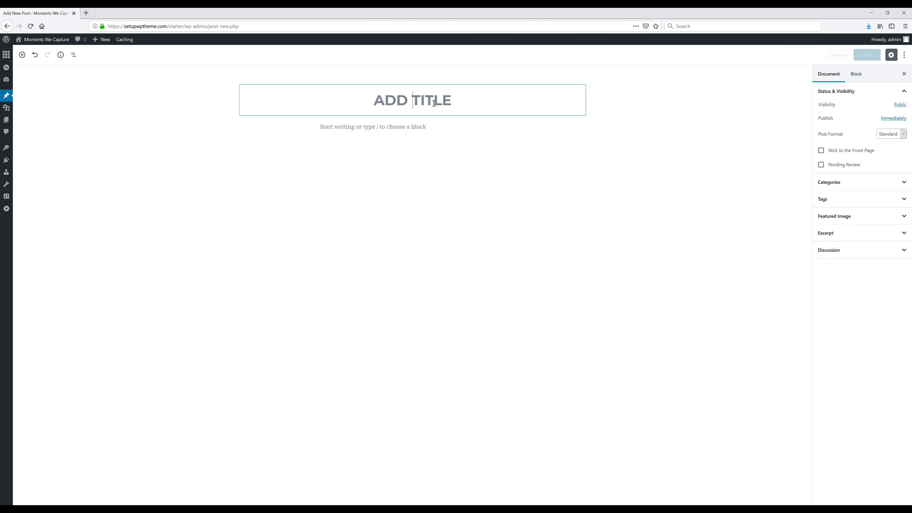
pyautogui.write('FOCUS FIRST THEN FRAME YOUR SHOT')
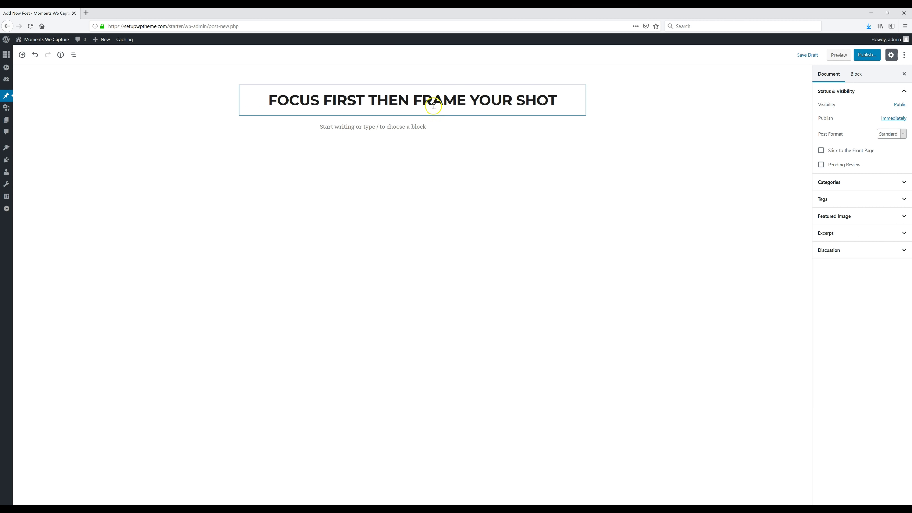
# Paste four paragraphs of lorem ipsum into the post body.
pyautogui.click(401, 128)
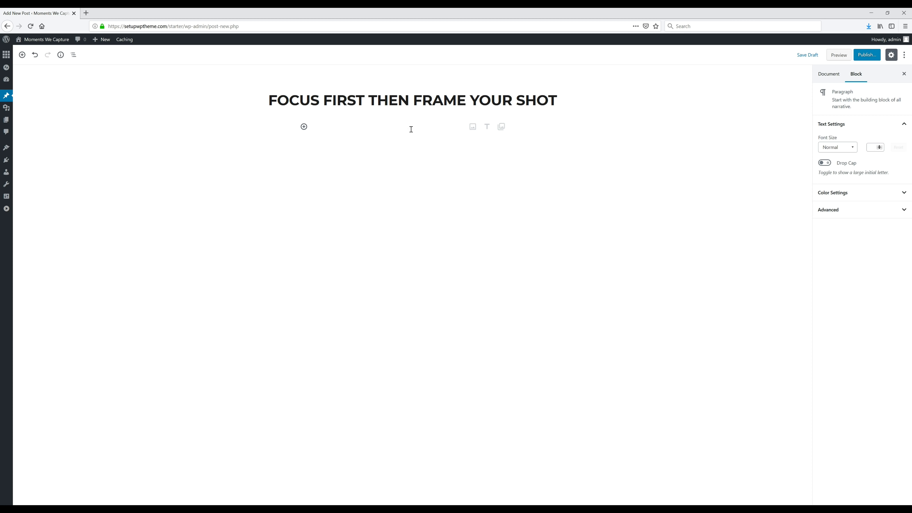
pyautogui.hotkey('ctrl', 'v')
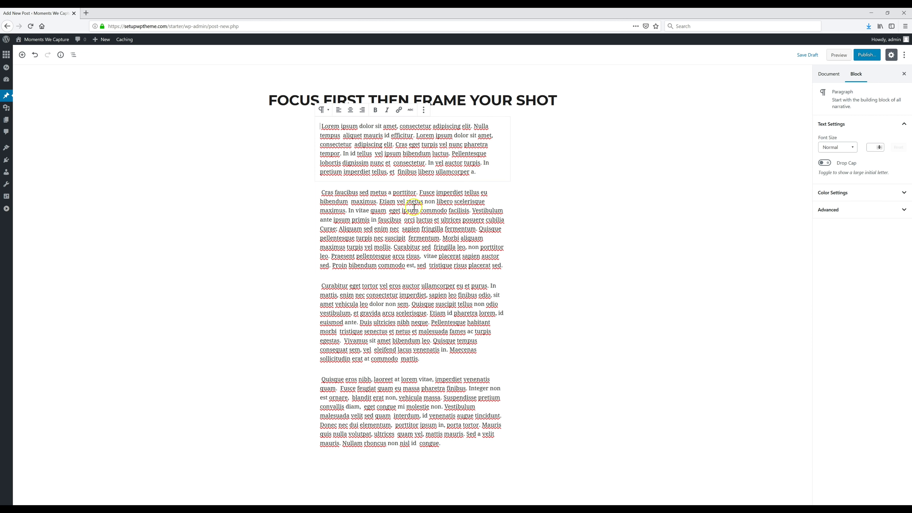
pyautogui.click(606, 269)
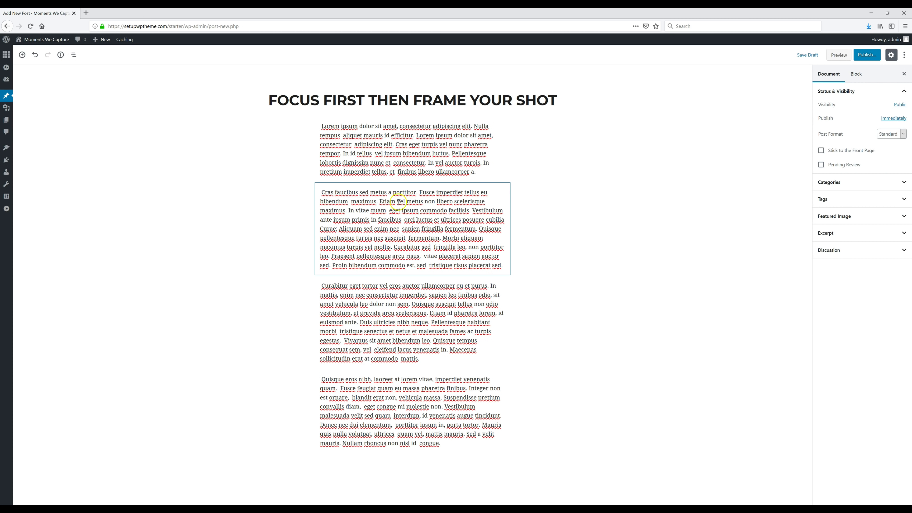
pyautogui.click(412, 183)
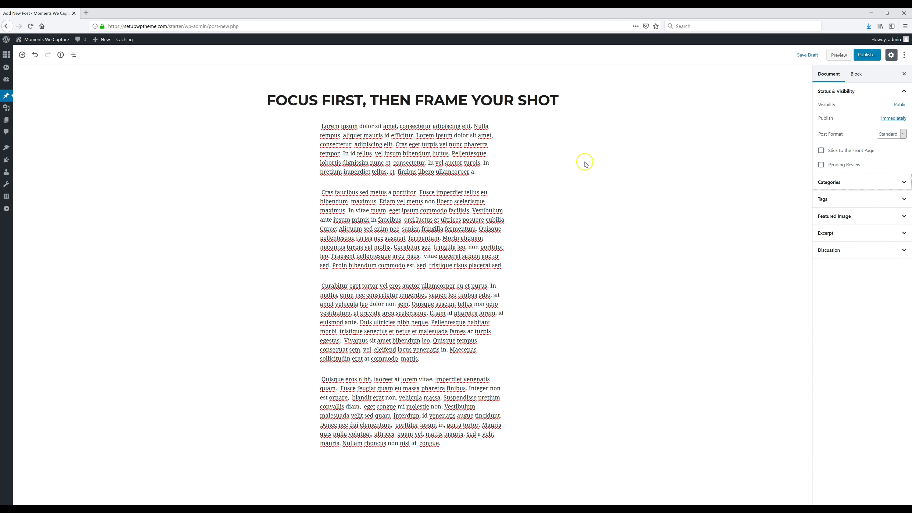
pyautogui.click(861, 183)
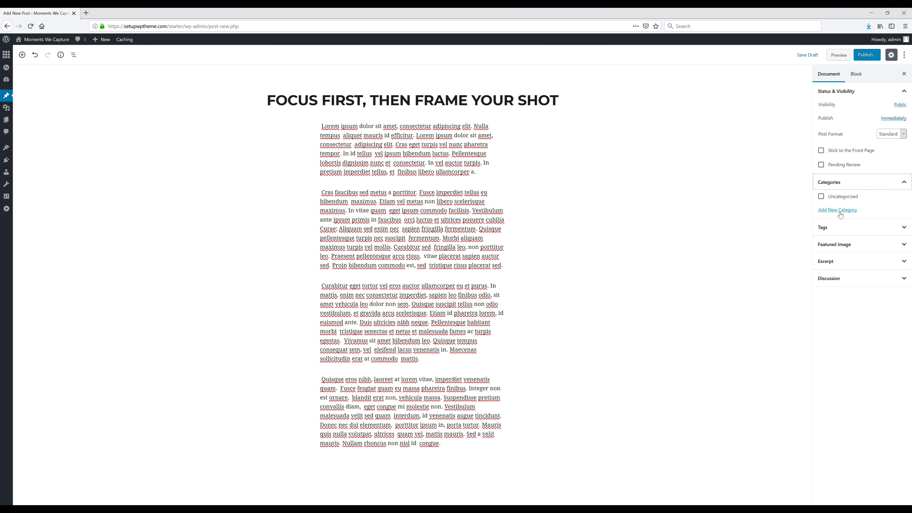
# Create a new 'Photography' category and assign it to the post.
pyautogui.click(839, 211)
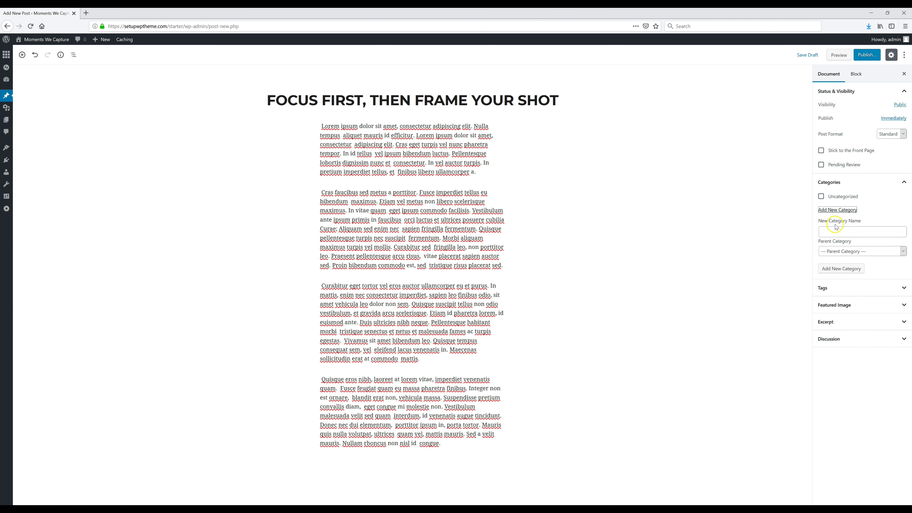
pyautogui.click(856, 233)
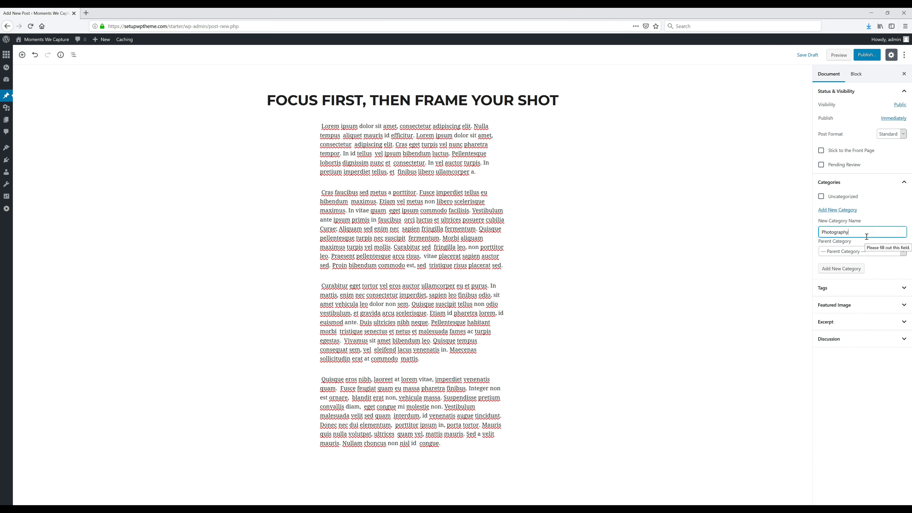
pyautogui.click(835, 269)
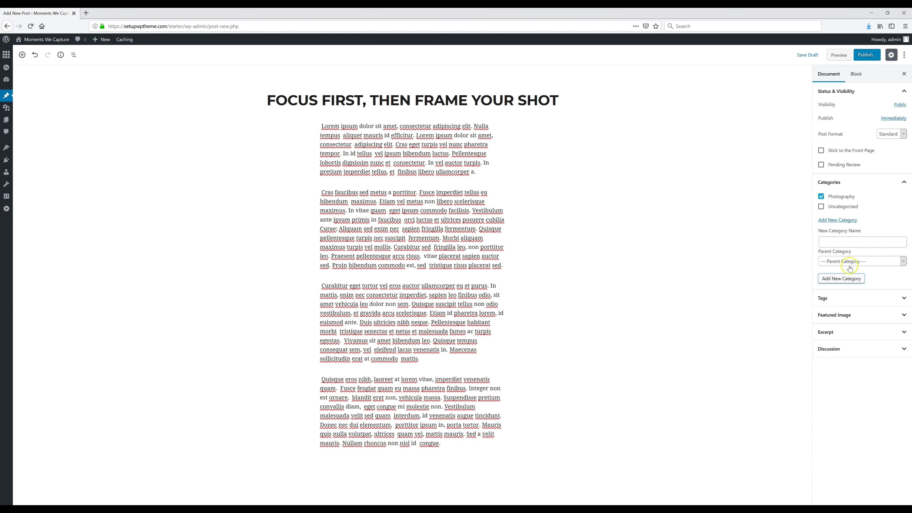
pyautogui.click(863, 315)
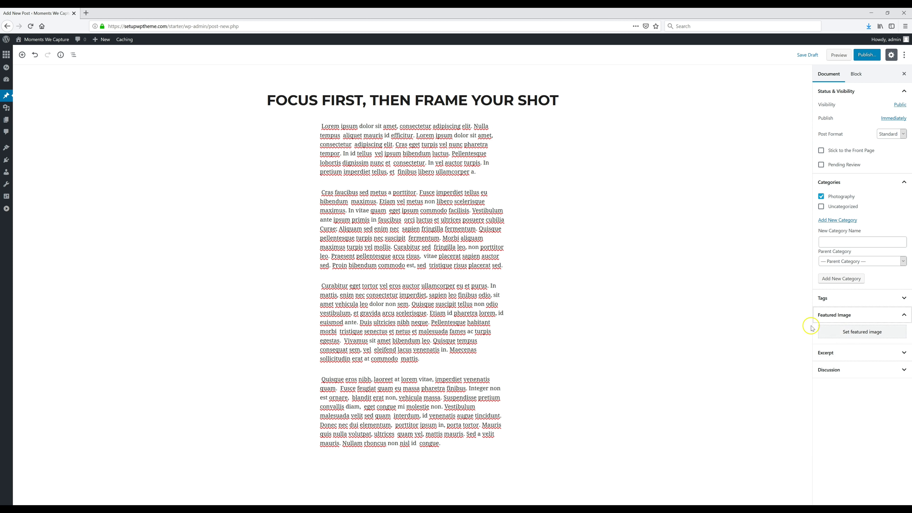
# Upload desktop photo 1 as the featured image, then publish the post.
pyautogui.click(857, 335)
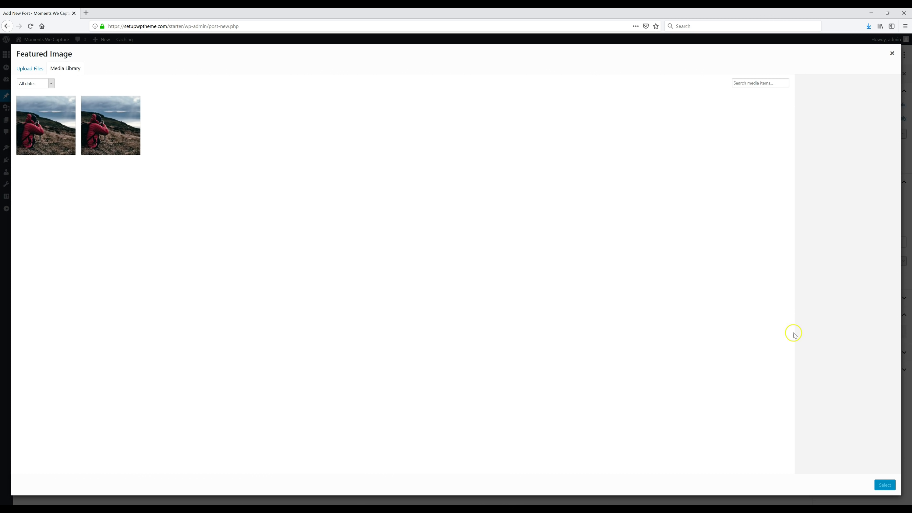
pyautogui.click(887, 13)
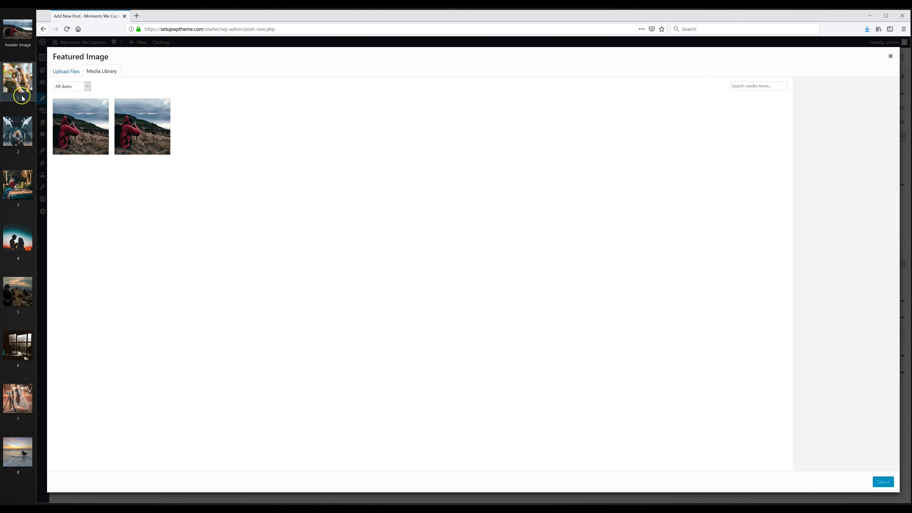
pyautogui.moveTo(16, 75); pyautogui.dragTo(427, 229)
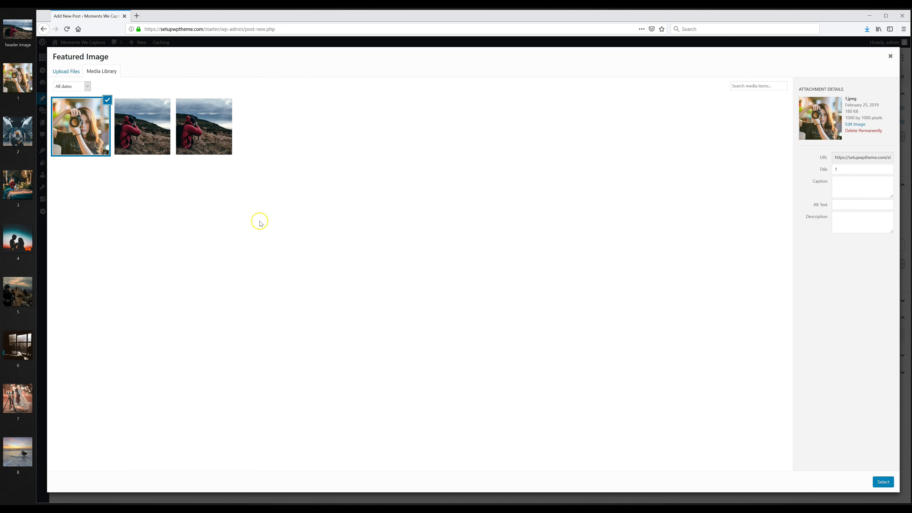
pyautogui.click(883, 482)
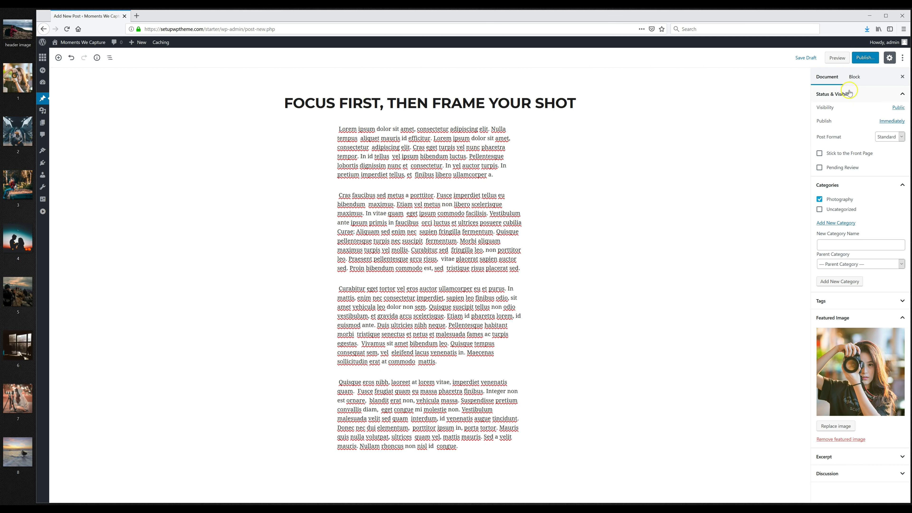
pyautogui.click(866, 58)
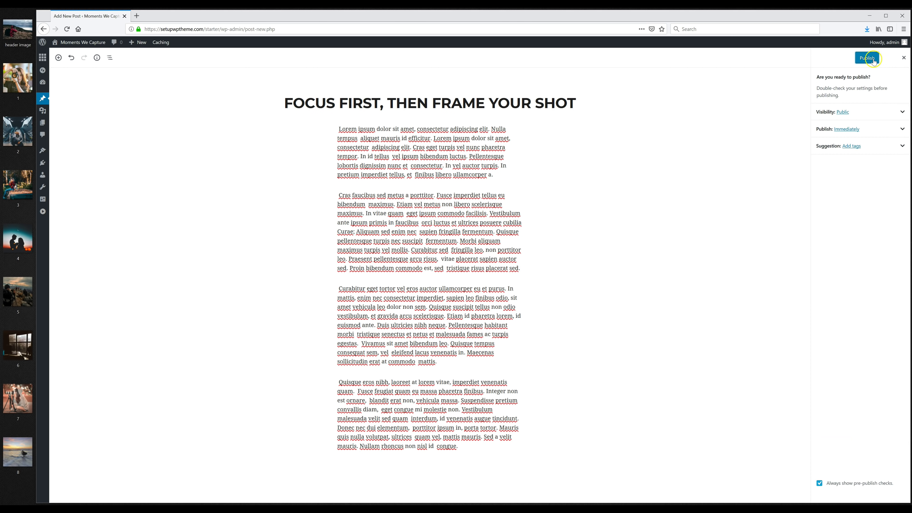
pyautogui.click(872, 60)
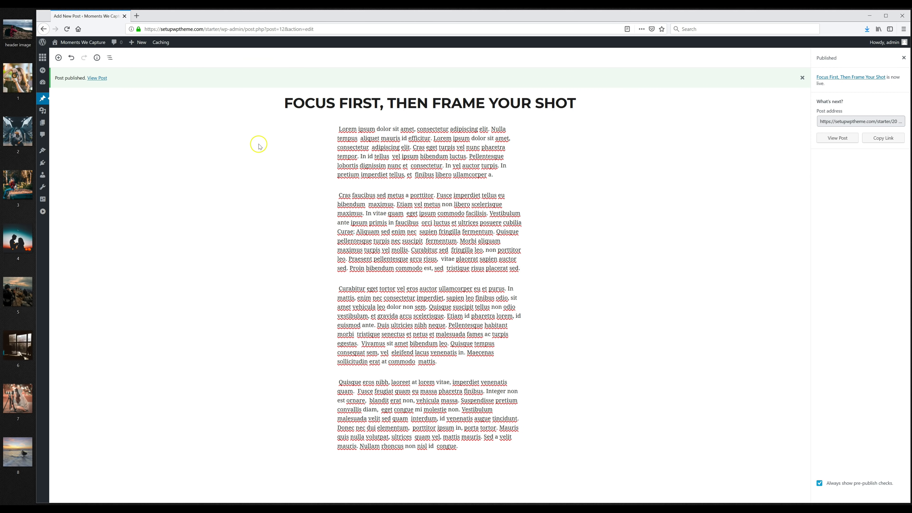
pyautogui.moveTo(82, 43)
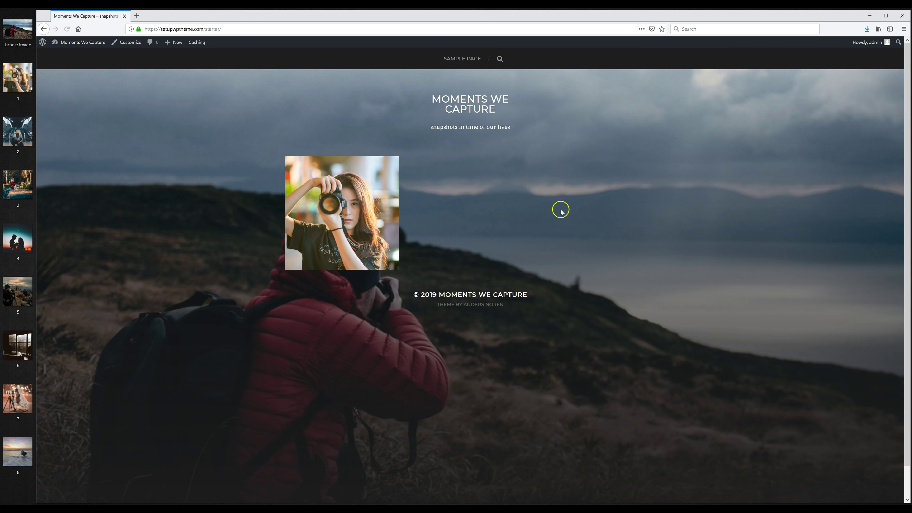
# Open the Focus First post from the homepage grid and scroll through it.
pyautogui.click(356, 206)
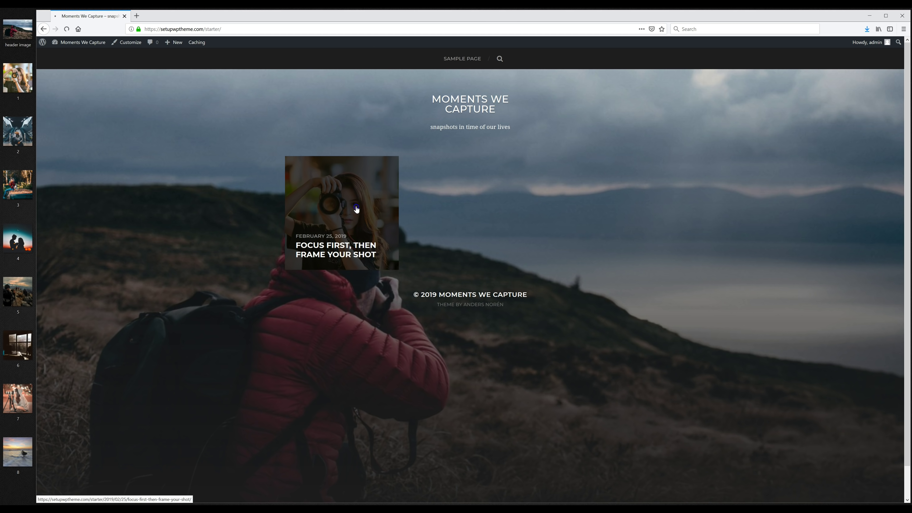
pyautogui.scroll(-5, 240, 252)
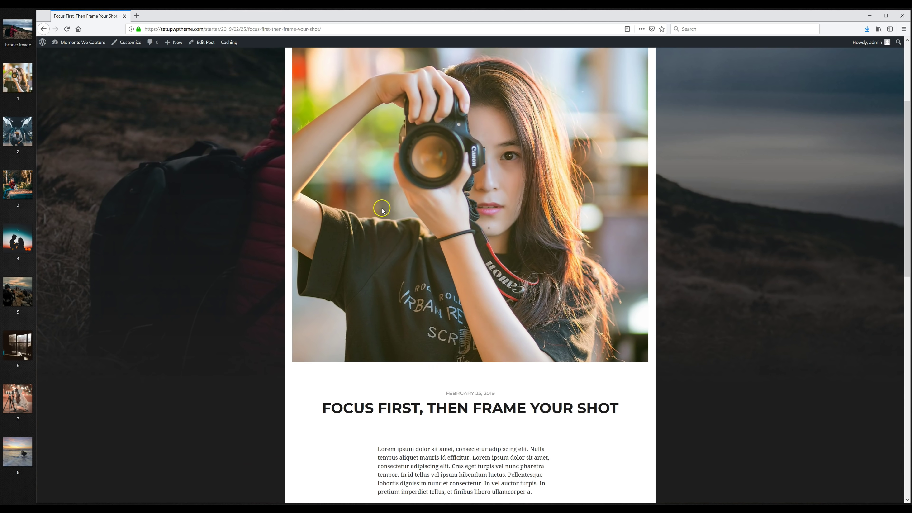
pyautogui.scroll(-6, 270, 198)
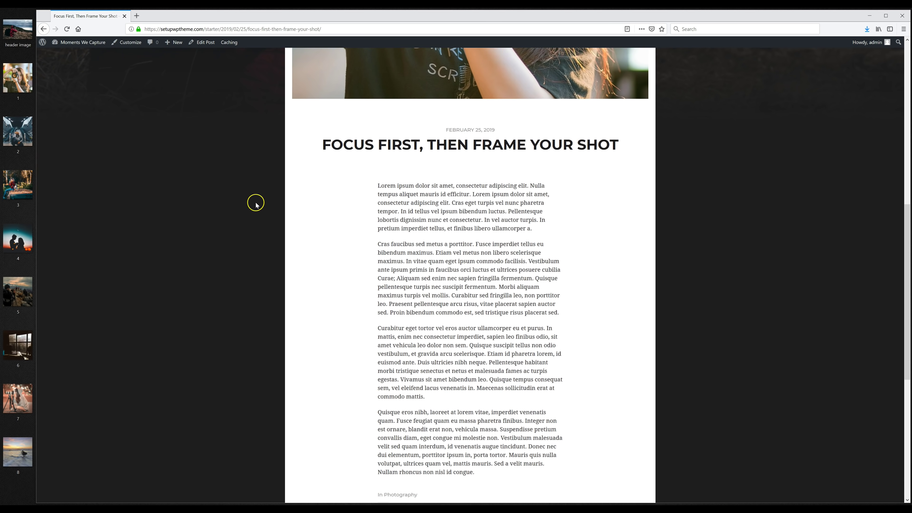
pyautogui.scroll(5, 255, 204)
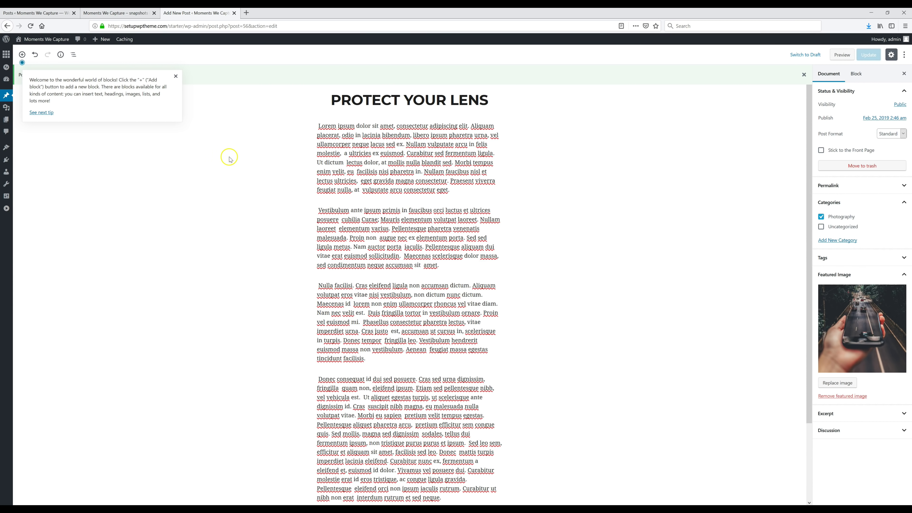
# Review both pages of the homepage photo grid, then open the admin Dashboard.
pyautogui.click(135, 14)
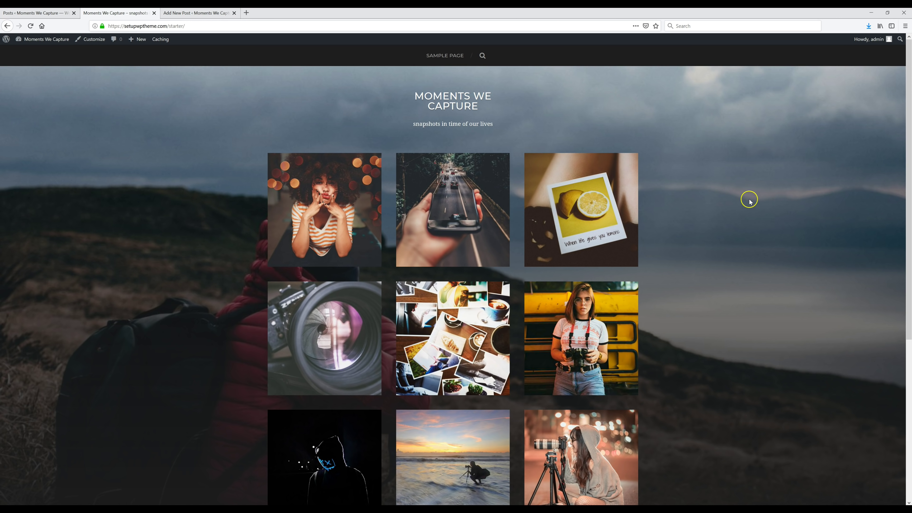
pyautogui.scroll(-5, 712, 163)
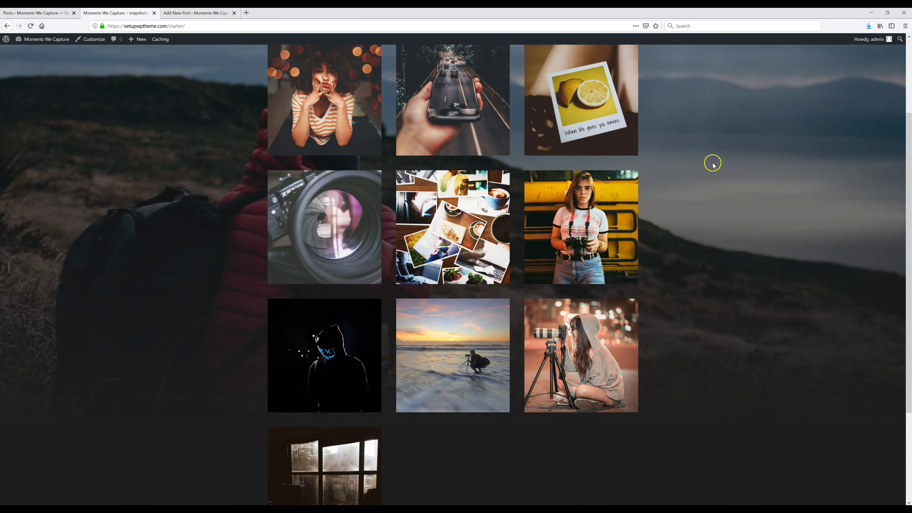
pyautogui.scroll(-1, 709, 172)
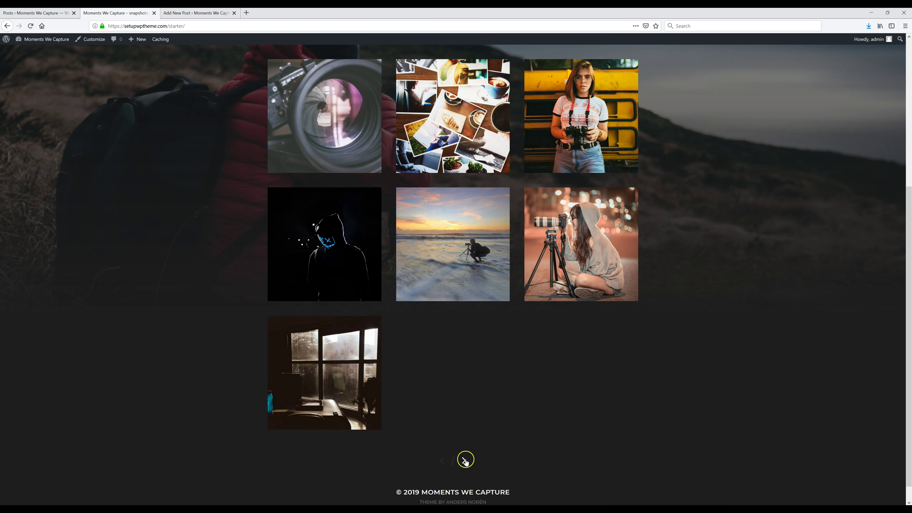
pyautogui.click(465, 461)
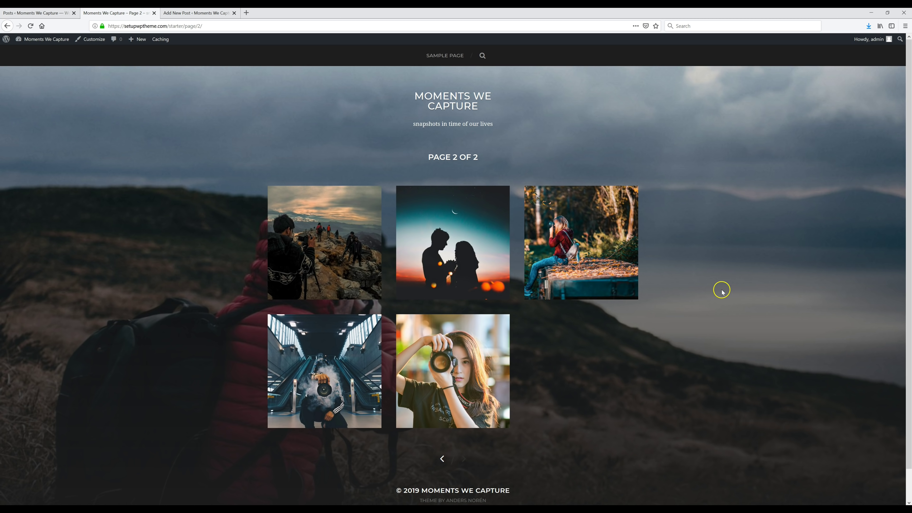
pyautogui.click(453, 104)
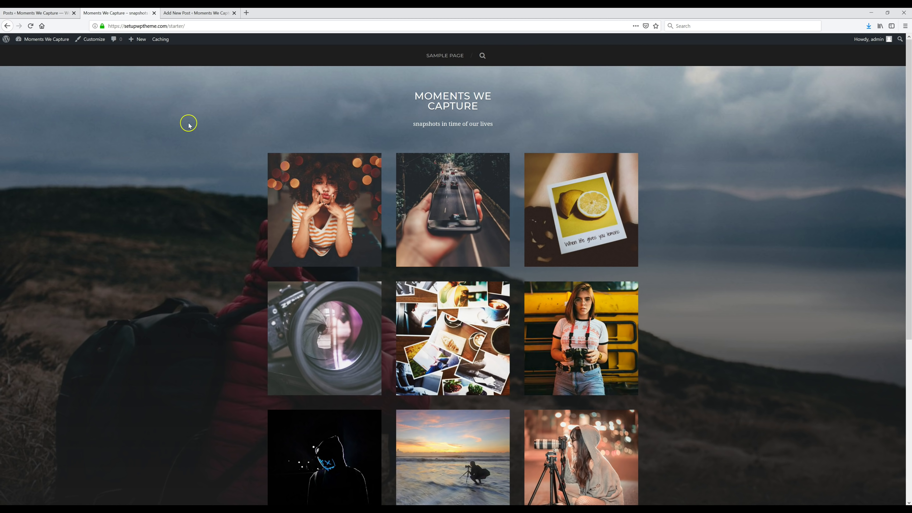
pyautogui.moveTo(53, 42)
pyautogui.click(29, 52)
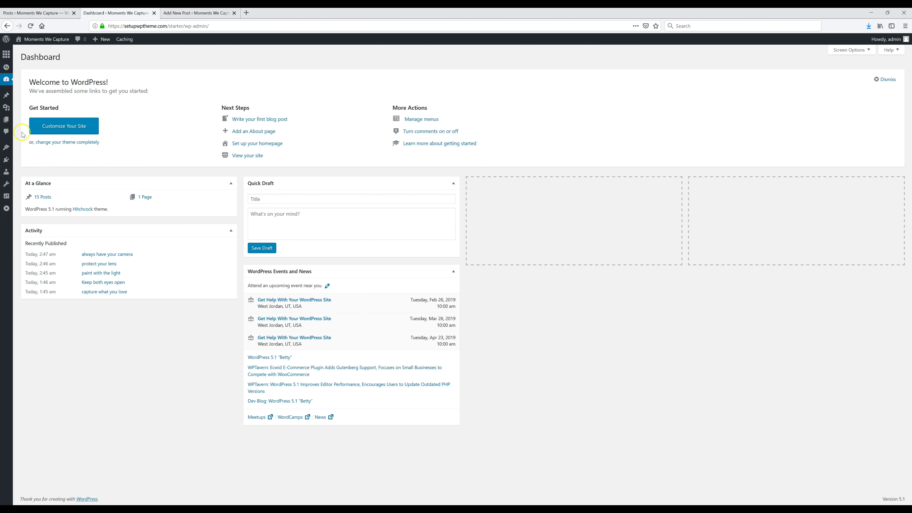
# Start a new page titled 'PHOTOS' and place the cursor in its empty body.
pyautogui.moveTo(7, 124)
pyautogui.click(25, 121)
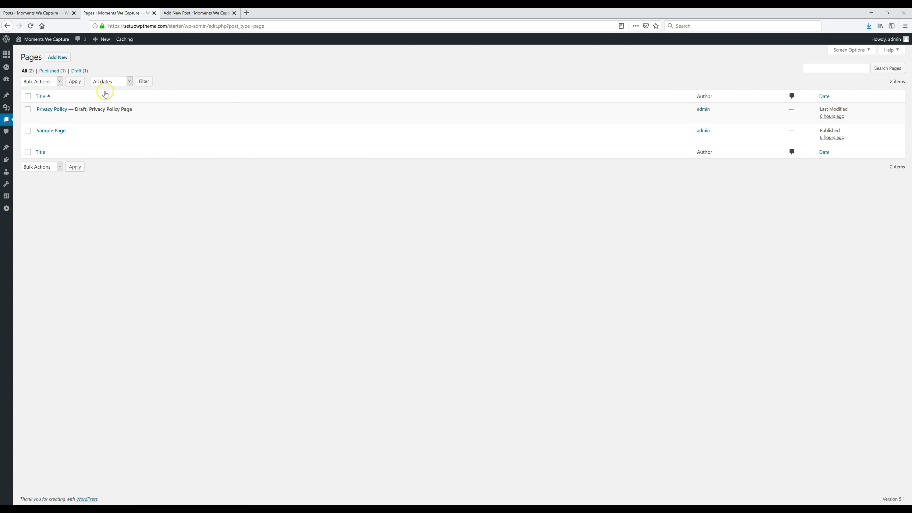
pyautogui.click(57, 57)
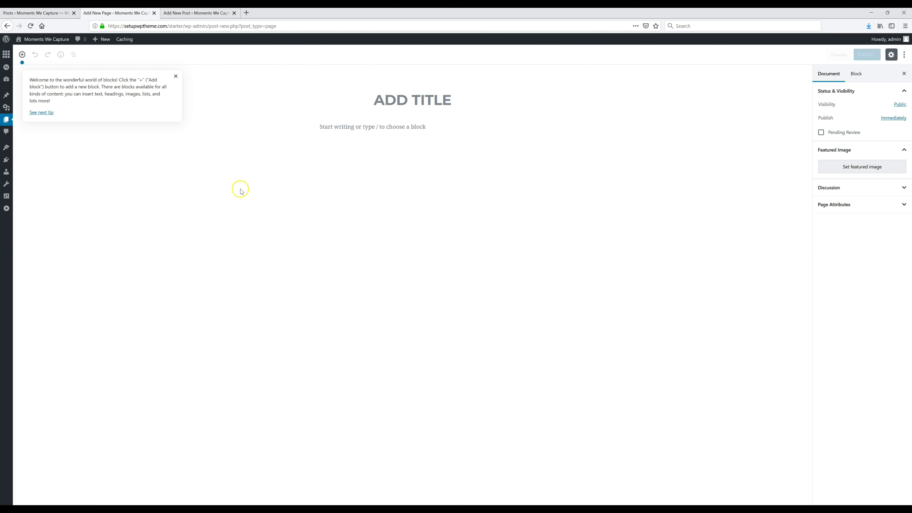
pyautogui.click(176, 76)
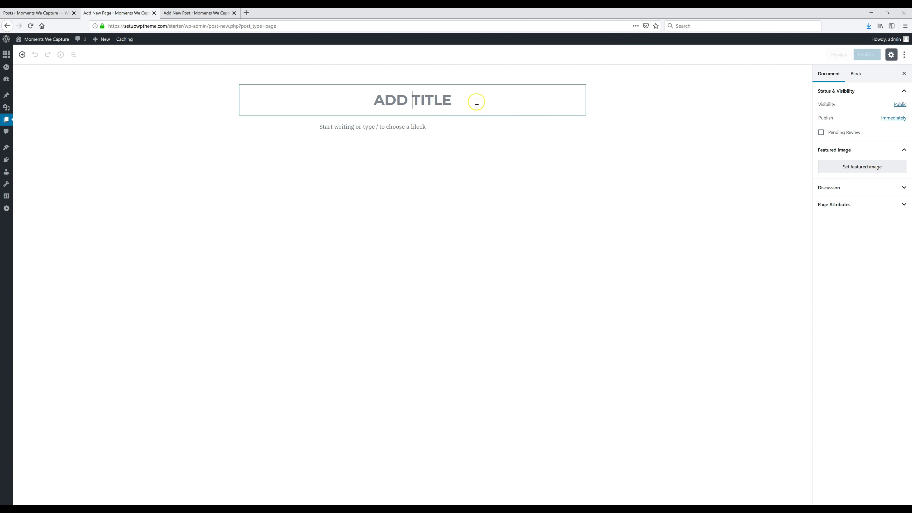
pyautogui.write('PHOTOS')
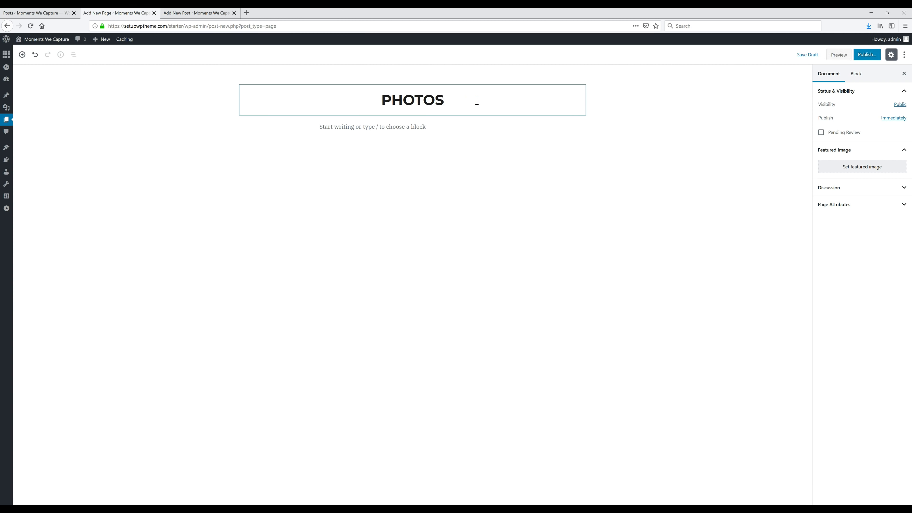
pyautogui.click(417, 127)
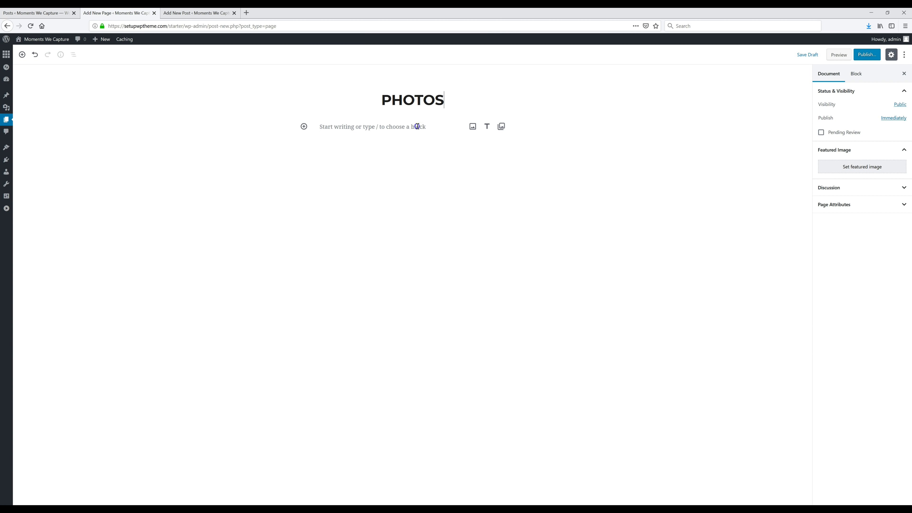
# Paste the Lorem ipsum paragraphs into the PHOTOS page body and publish it.
pyautogui.hotkey('ctrl', 'v')
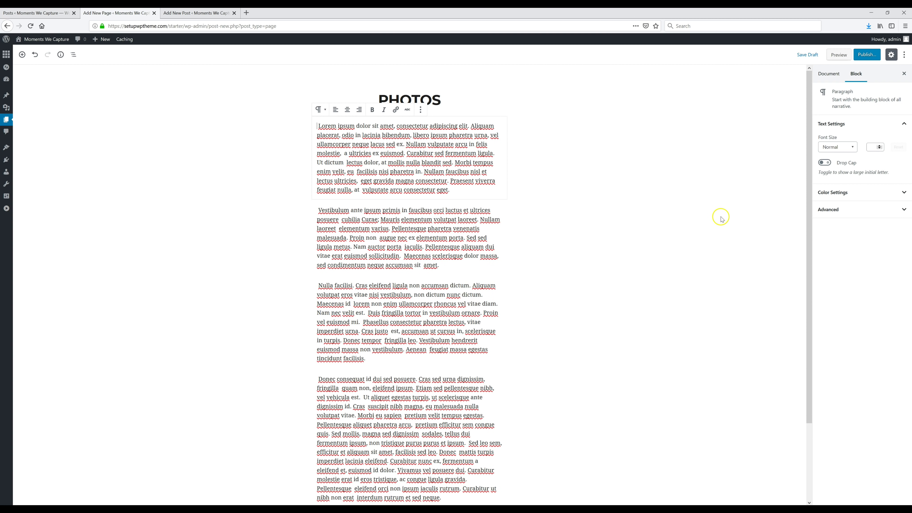
pyautogui.click(828, 75)
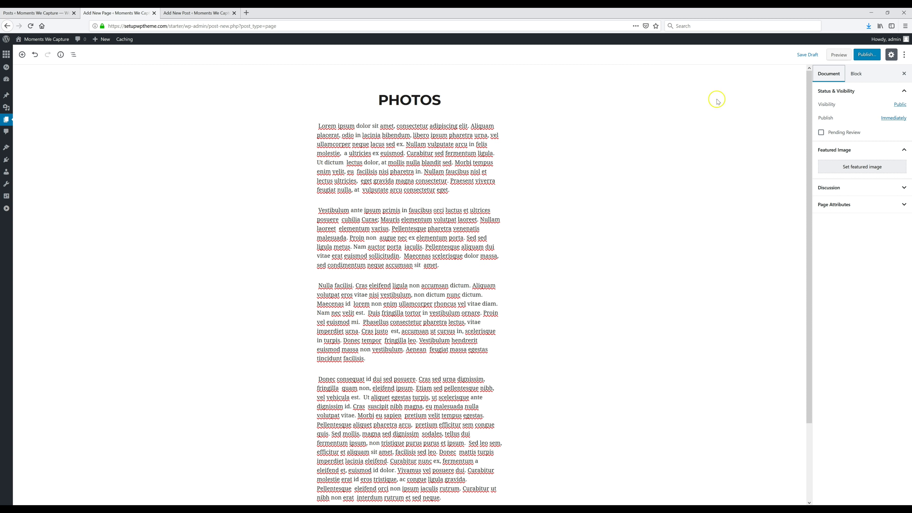
pyautogui.click(866, 56)
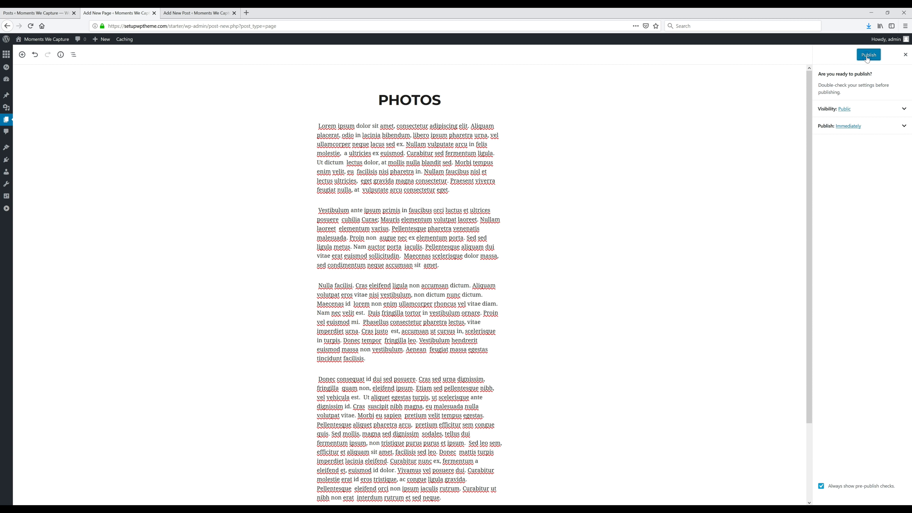
pyautogui.click(866, 55)
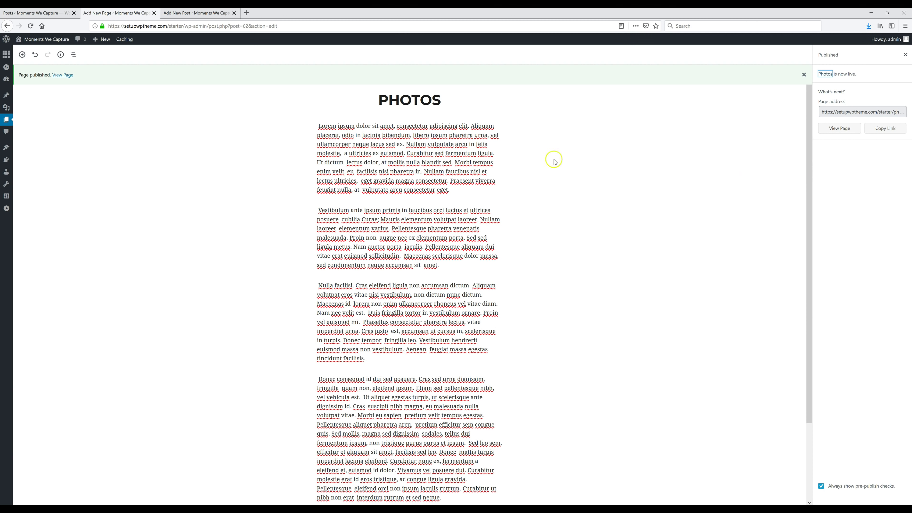
pyautogui.moveTo(6, 120)
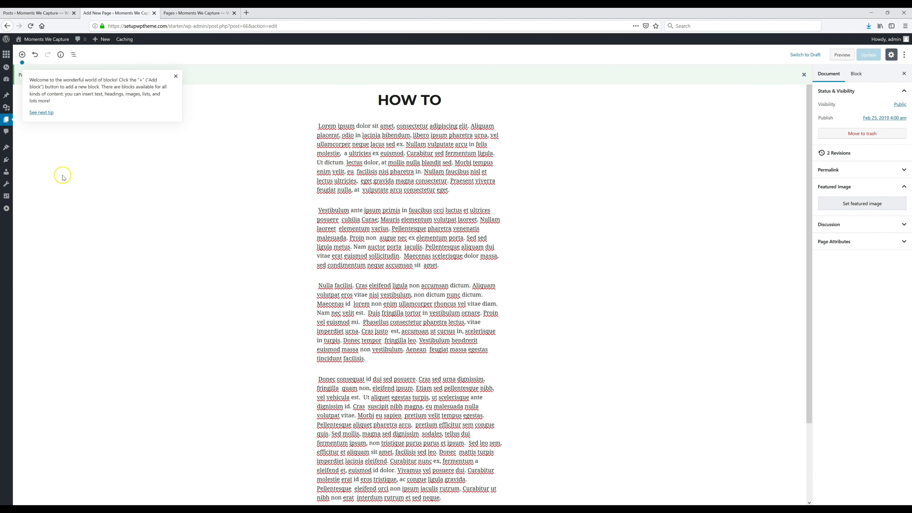
# Check the live site menu shows How To, Photos, Sample Page and Videos, then return to Pages.
pyautogui.moveTo(49, 42)
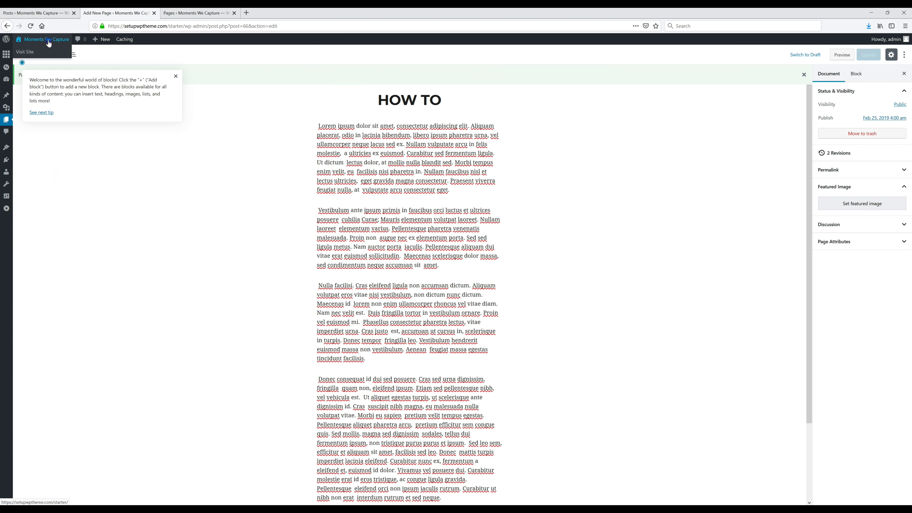
pyautogui.click(49, 42)
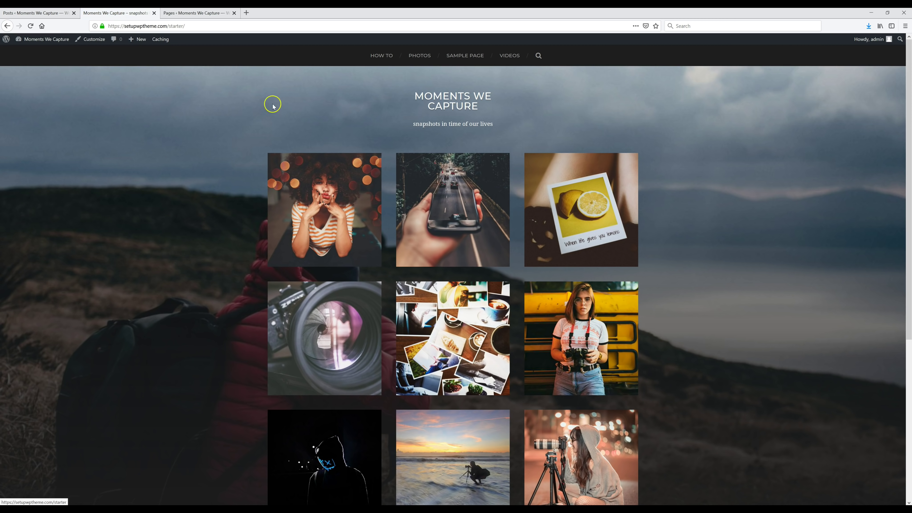
pyautogui.click(214, 14)
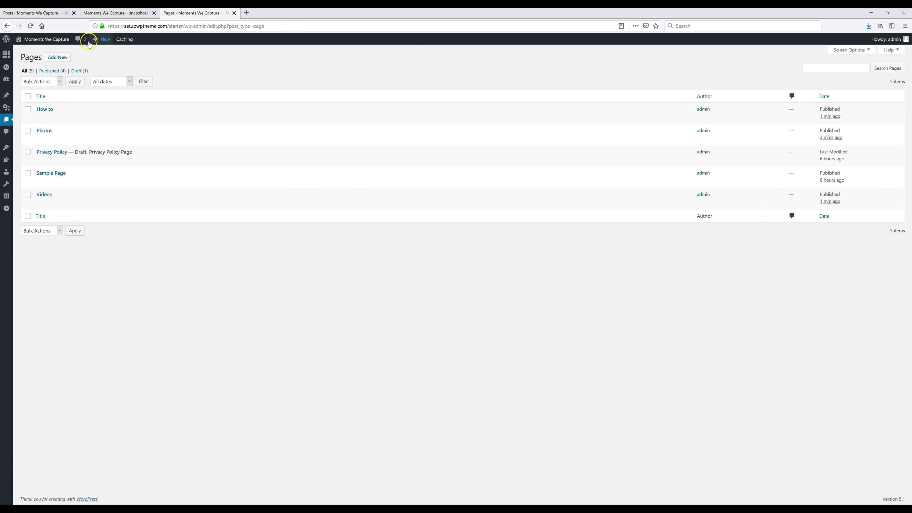
# Refresh the Pages list and move Sample Page to the Trash with Bulk Actions.
pyautogui.click(31, 27)
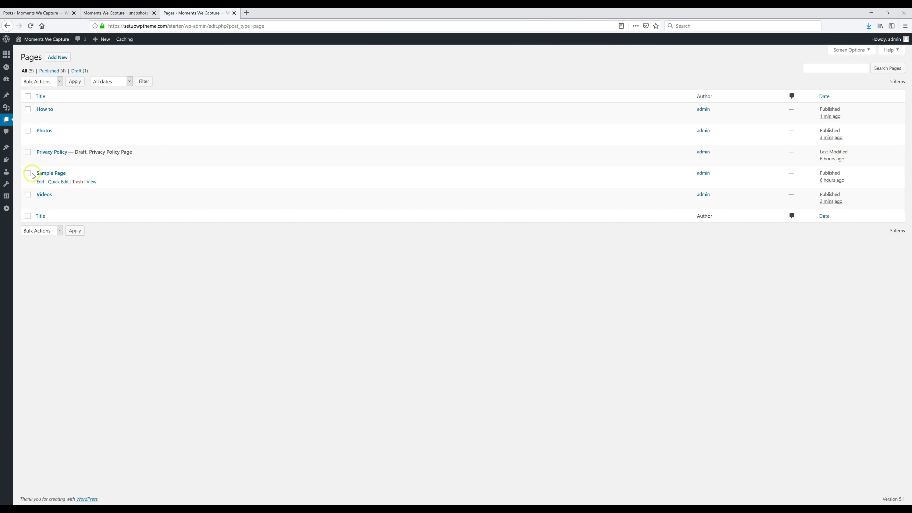
pyautogui.click(50, 82)
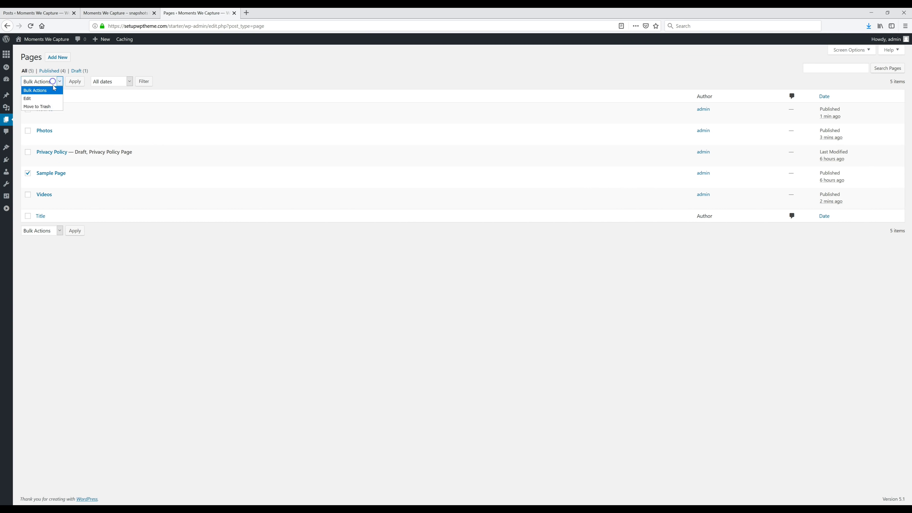
pyautogui.click(55, 107)
pyautogui.click(73, 82)
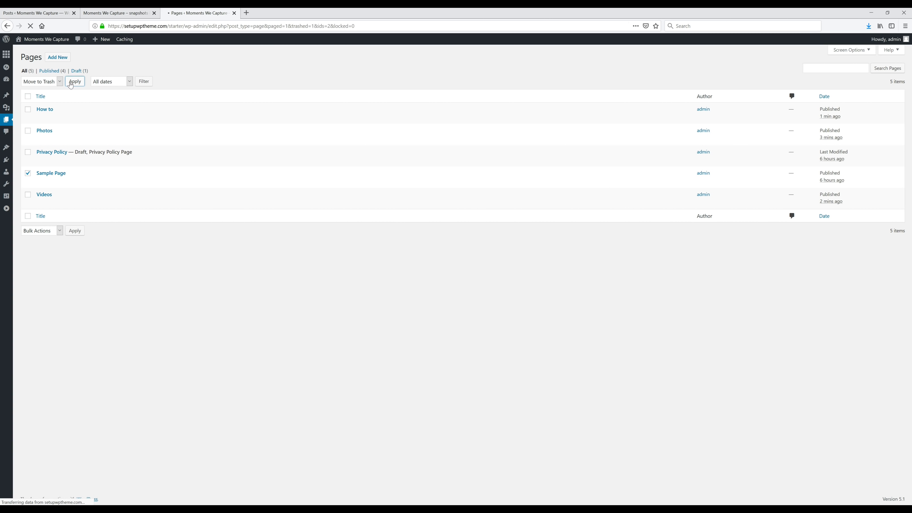
pyautogui.click(119, 15)
# Reload the homepage and confirm its menu lists only How To, Photos and Videos above the grid.
pyautogui.click(30, 26)
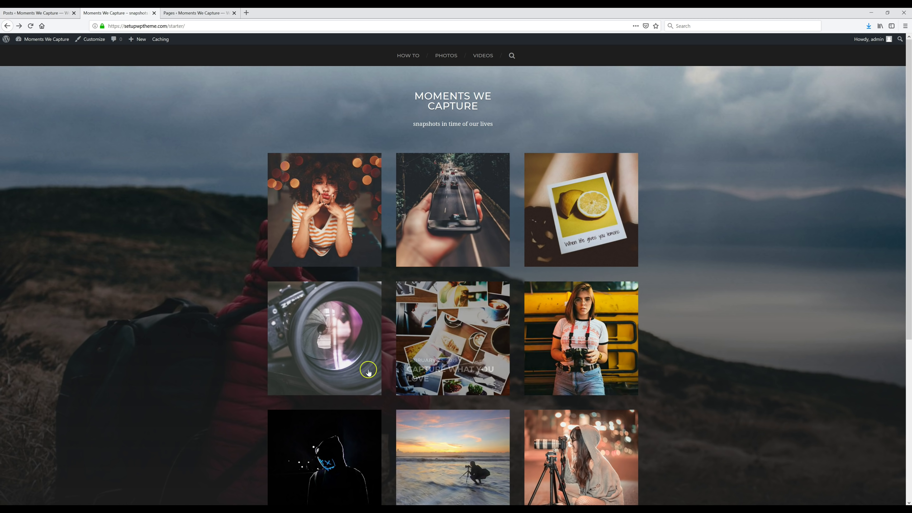
pyautogui.scroll(-6, 703, 217)
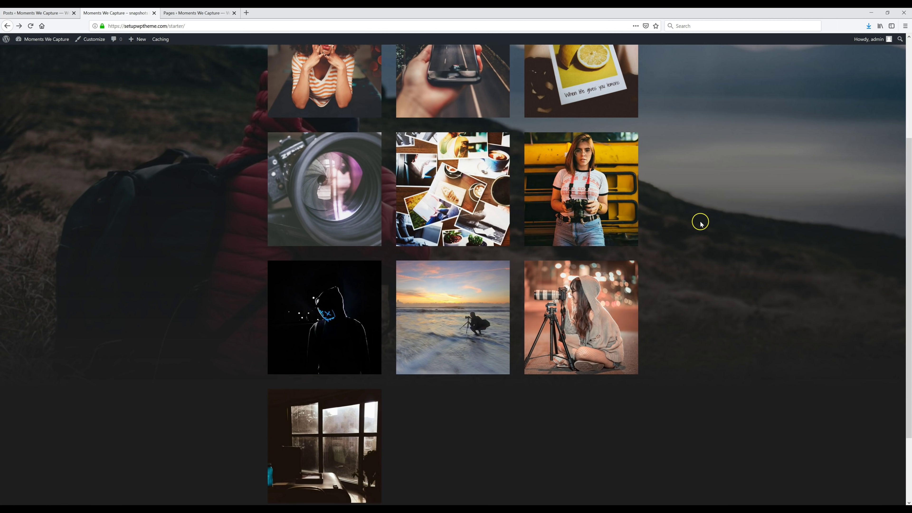
pyautogui.scroll(8, 703, 233)
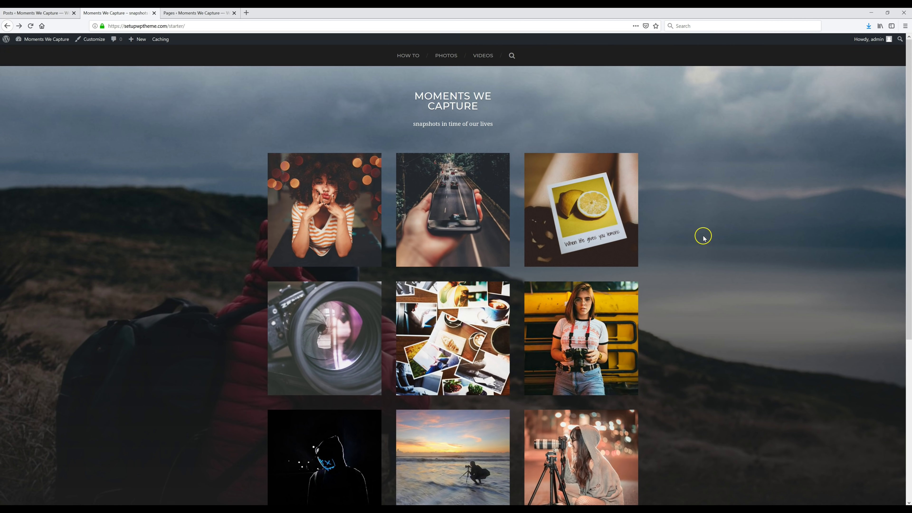